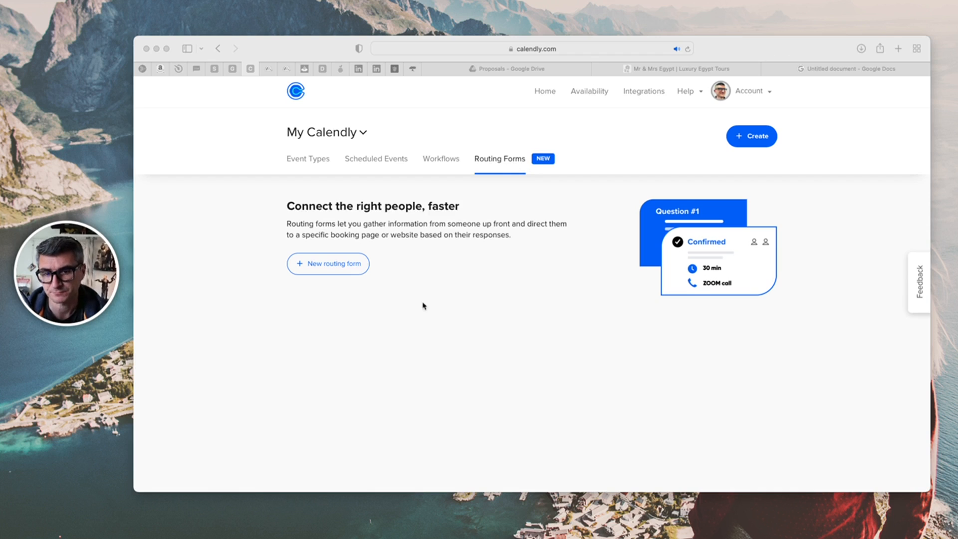
Step: Create a new routing form named "Mr & Mrs Egypt"
{"action": "left_click", "coordinate": [427, 278]}
{"action": "left_click", "coordinate": [327, 272]}
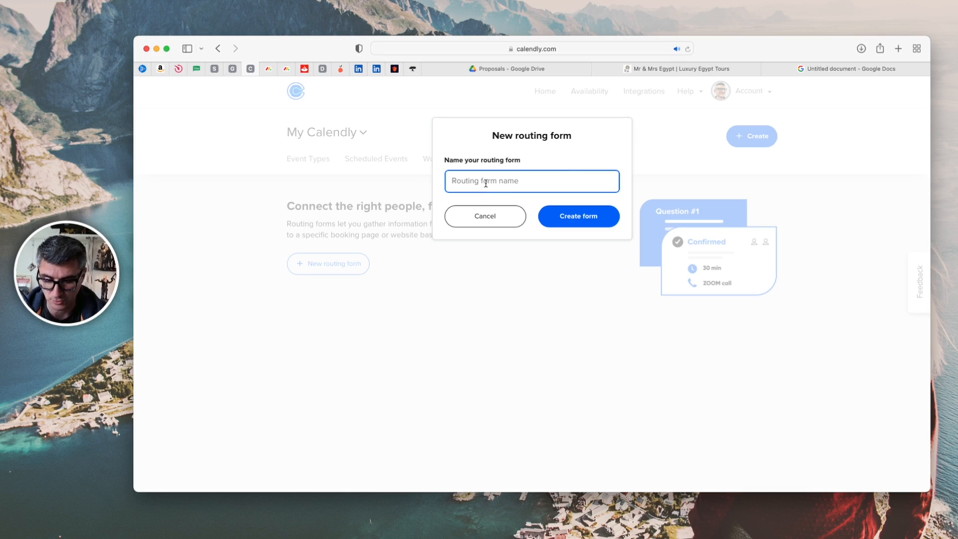
{"action": "type", "text": "Mr & Mrs Egypt"}
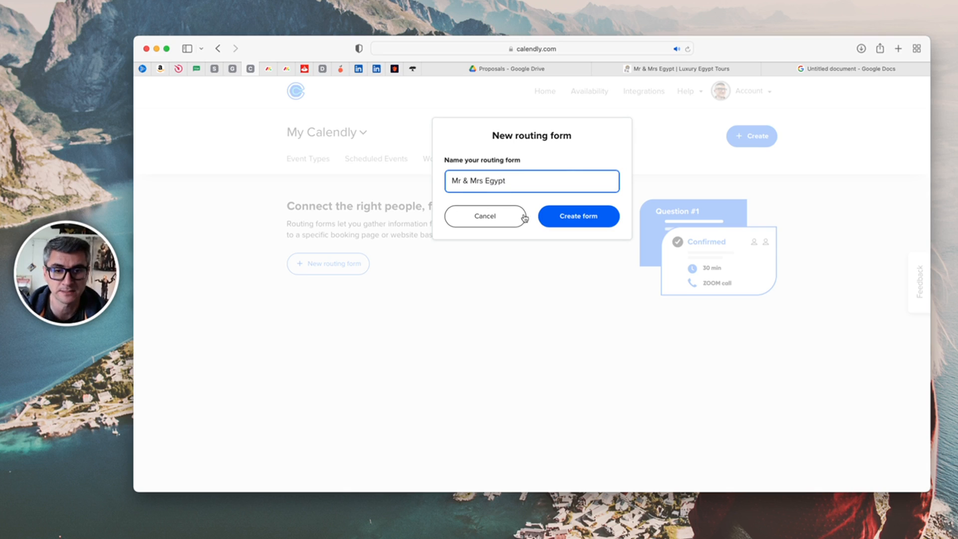
{"action": "left_click", "coordinate": [577, 217]}
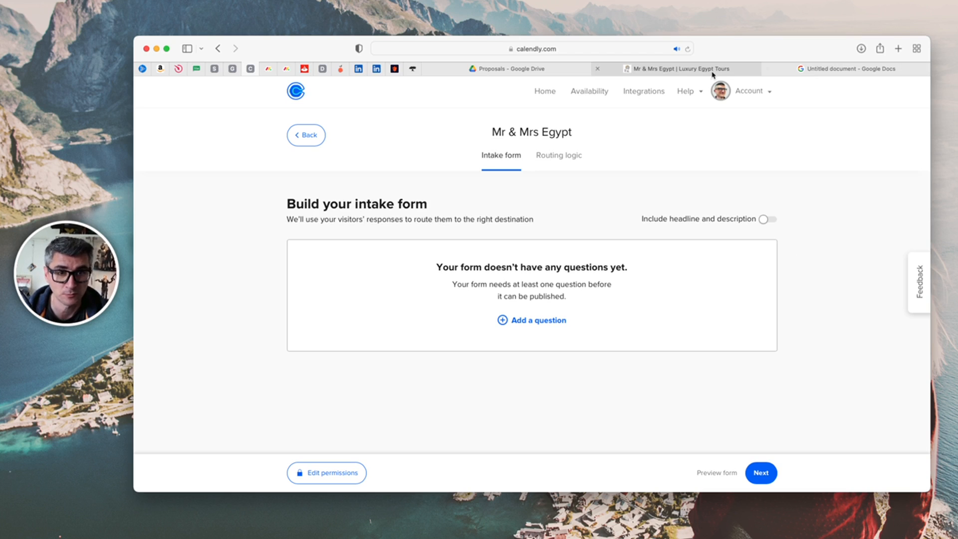
Step: Check the request form on the Mr & Mrs Egypt website, and add a required Name question with first and last name fields to the intake form
{"action": "left_click", "coordinate": [673, 73]}
{"action": "scroll", "coordinate": [768, 209], "scroll_direction": "down", "scroll_amount": 15}
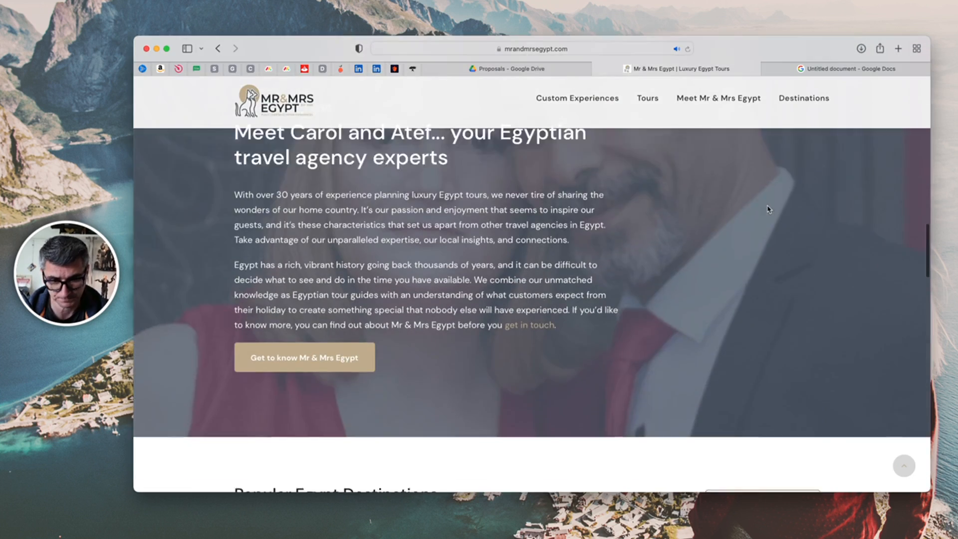
{"action": "scroll", "coordinate": [769, 209], "scroll_direction": "down", "scroll_amount": 20}
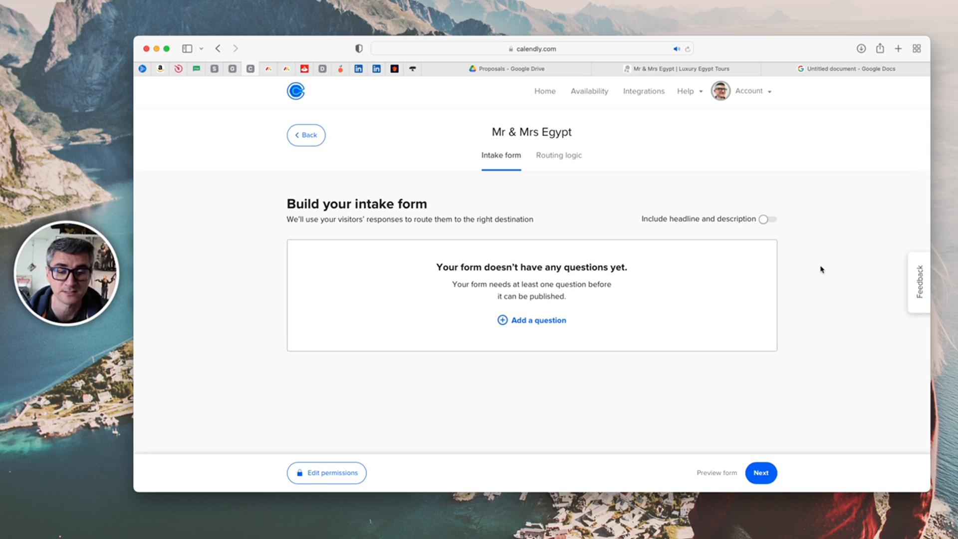
{"action": "left_click", "coordinate": [528, 322]}
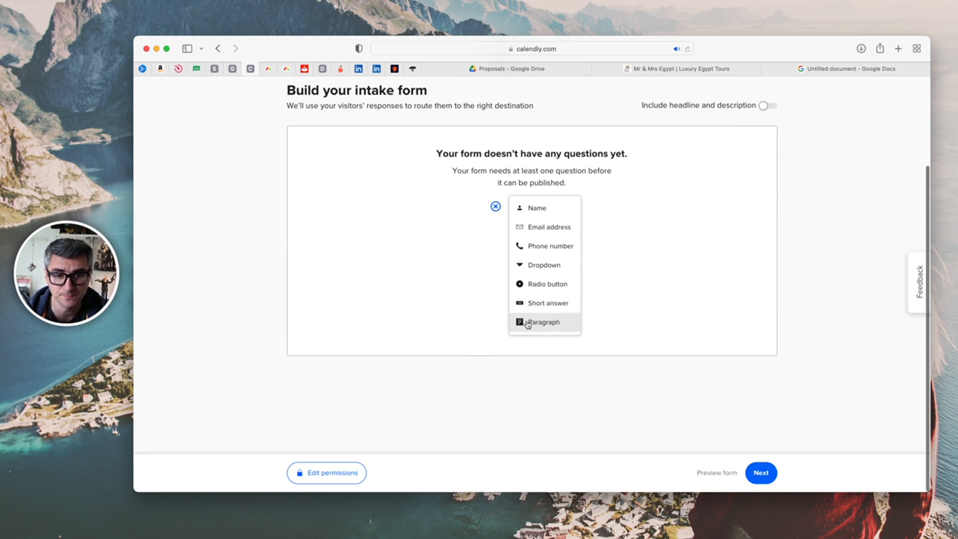
{"action": "left_click", "coordinate": [539, 211]}
{"action": "left_click", "coordinate": [459, 279]}
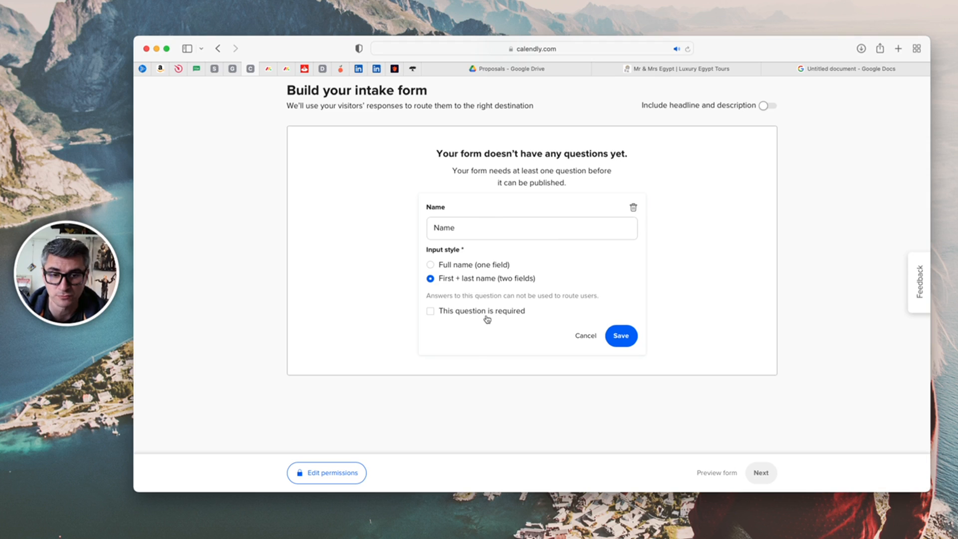
{"action": "left_click", "coordinate": [470, 314]}
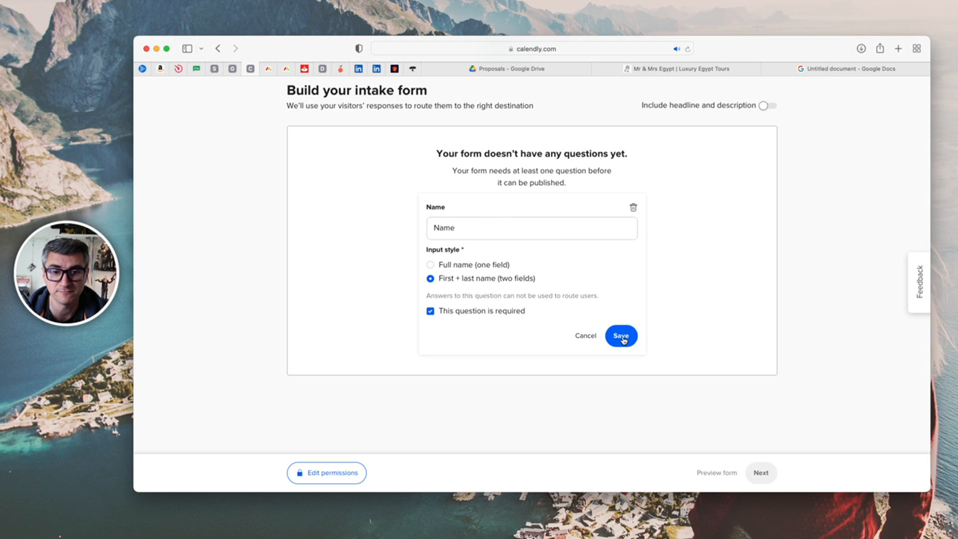
{"action": "left_click", "coordinate": [621, 336]}
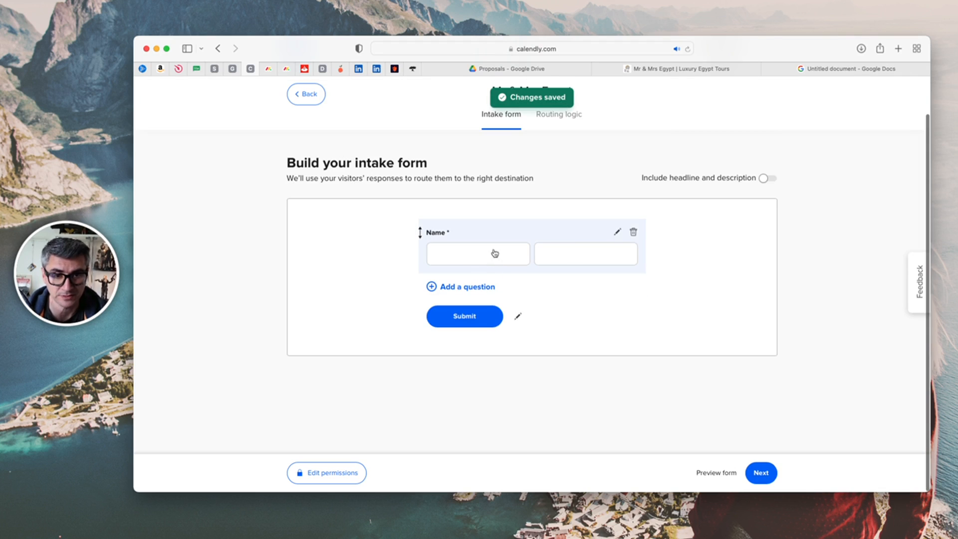
Step: Add a required Email question to the intake form and save it
{"action": "left_click", "coordinate": [451, 289]}
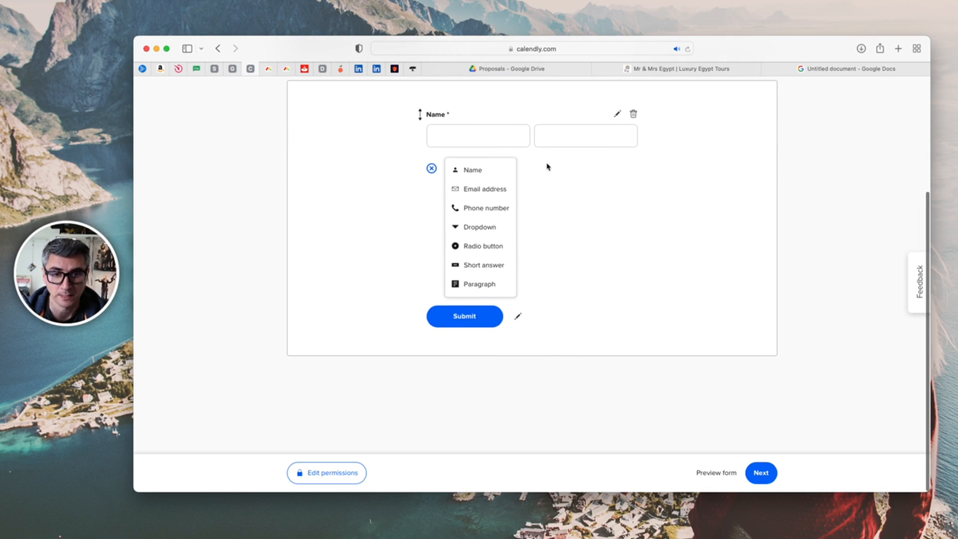
{"action": "left_click", "coordinate": [500, 192]}
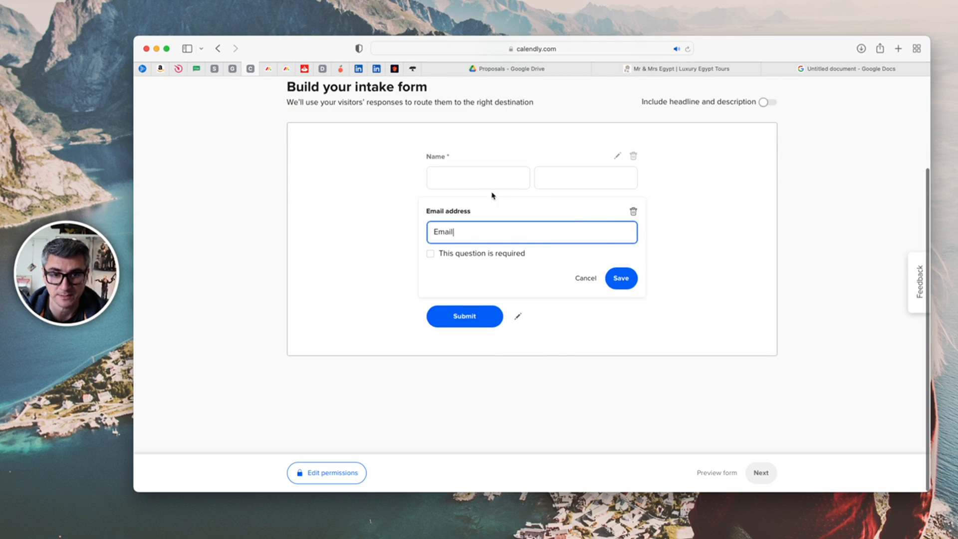
{"action": "left_click", "coordinate": [510, 255]}
{"action": "left_click", "coordinate": [624, 282]}
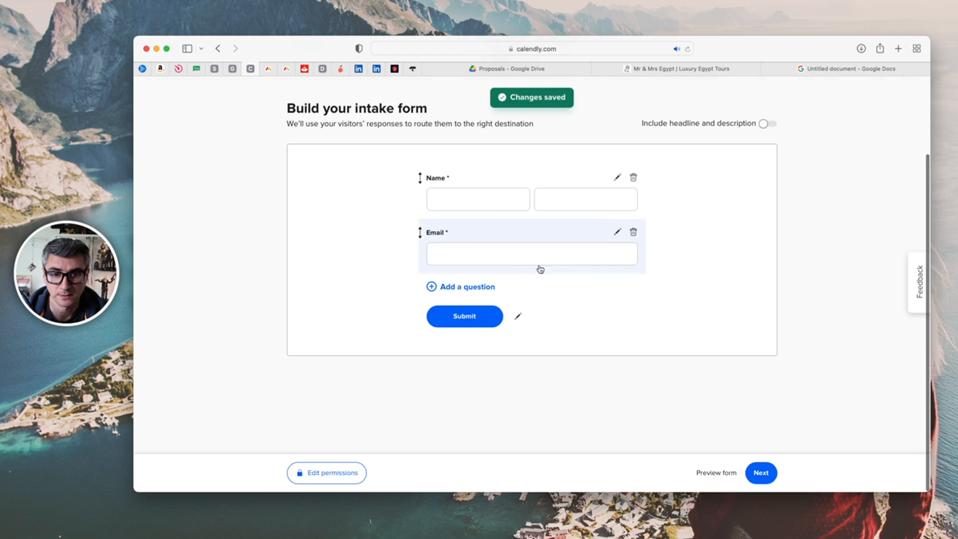
Step: Add a required Phone number question below Email and save it
{"action": "left_click", "coordinate": [466, 287]}
{"action": "left_click", "coordinate": [490, 211]}
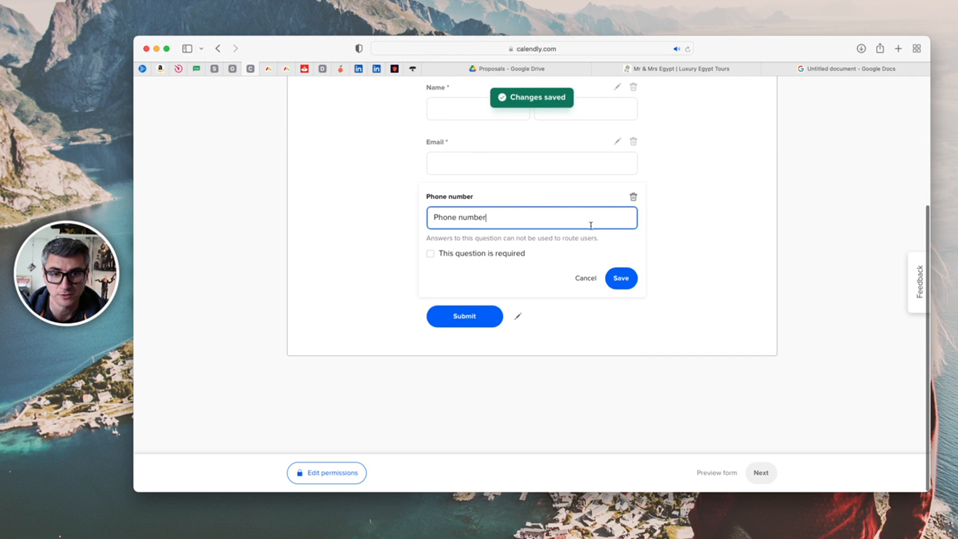
{"action": "left_click", "coordinate": [491, 256]}
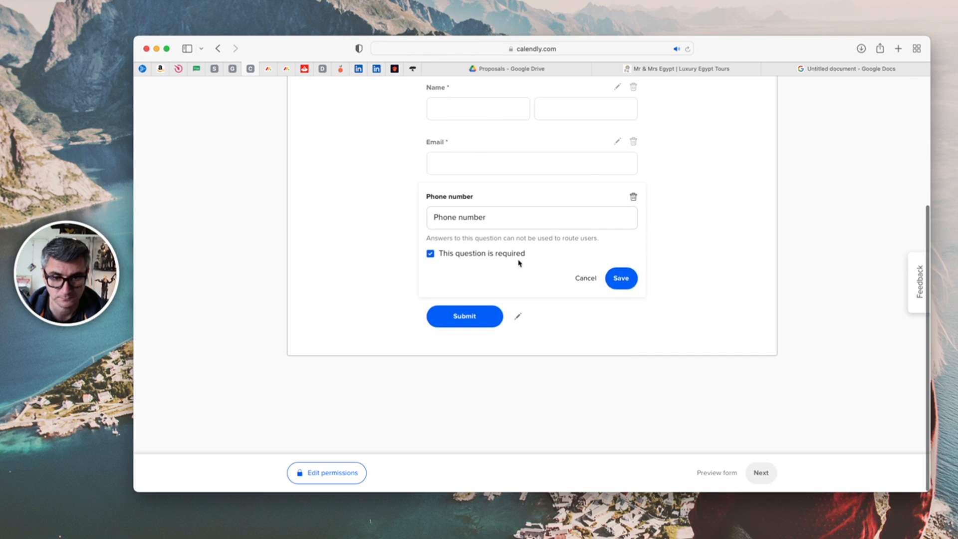
{"action": "left_click", "coordinate": [614, 280]}
Step: Add a required short-answer question reading "What is your Travel Date?" below the phone number and save it
{"action": "scroll", "coordinate": [492, 316], "scroll_direction": "up", "scroll_amount": 1}
{"action": "left_click", "coordinate": [487, 312]}
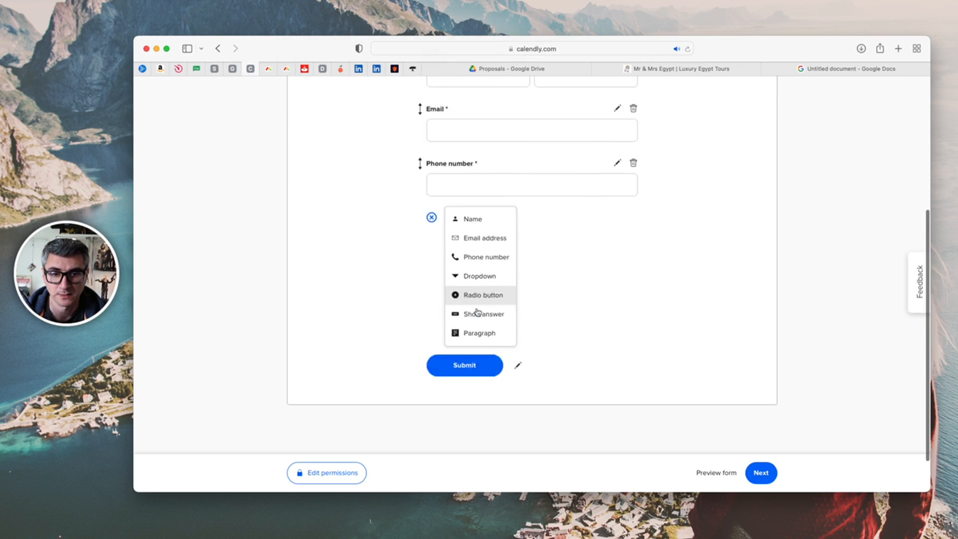
{"action": "scroll", "coordinate": [500, 304], "scroll_direction": "down", "scroll_amount": 1}
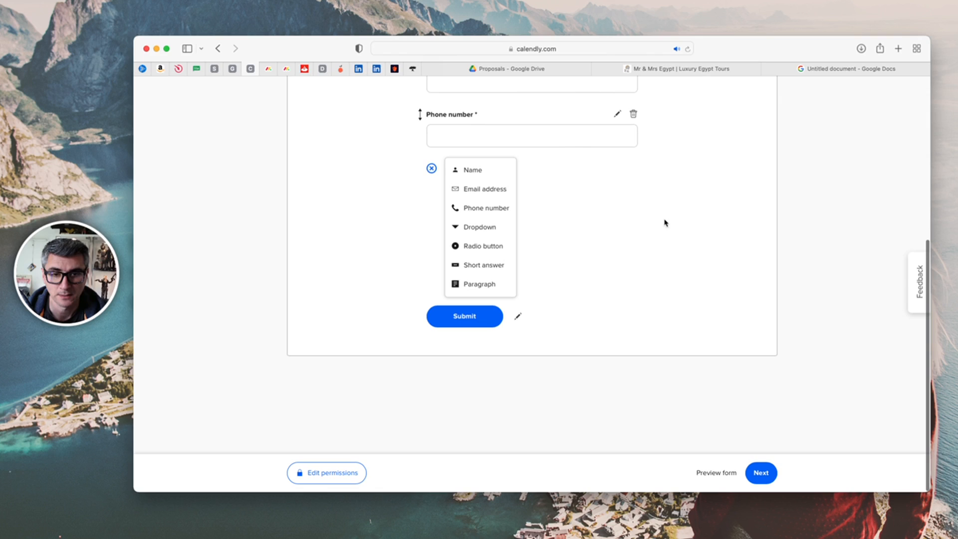
{"action": "left_click", "coordinate": [479, 268]}
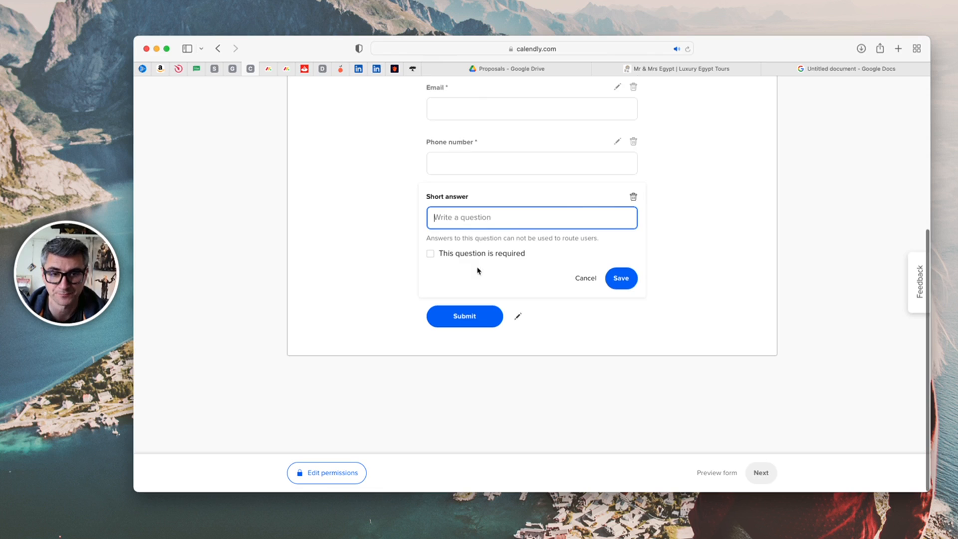
{"action": "left_click", "coordinate": [431, 254]}
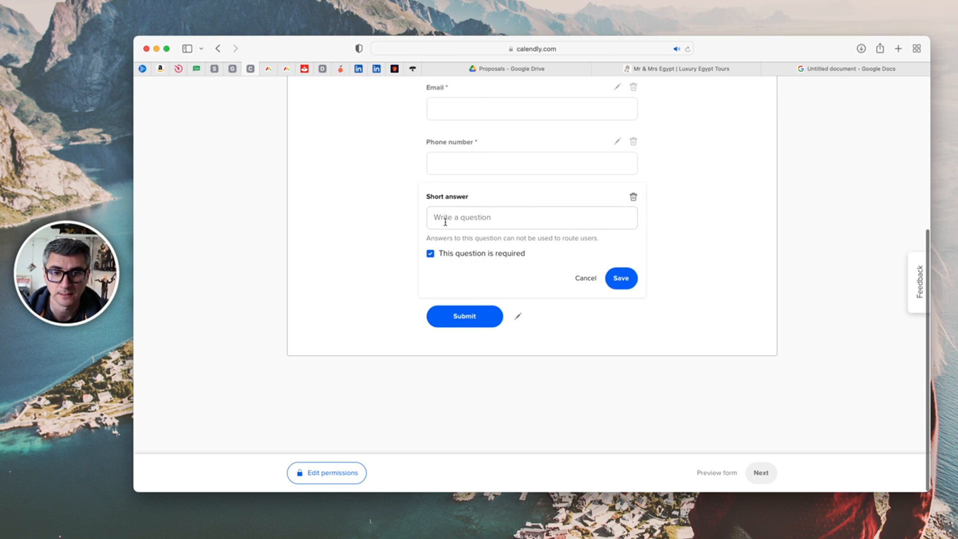
{"action": "left_click", "coordinate": [462, 218]}
{"action": "type", "text": "WHat is"}
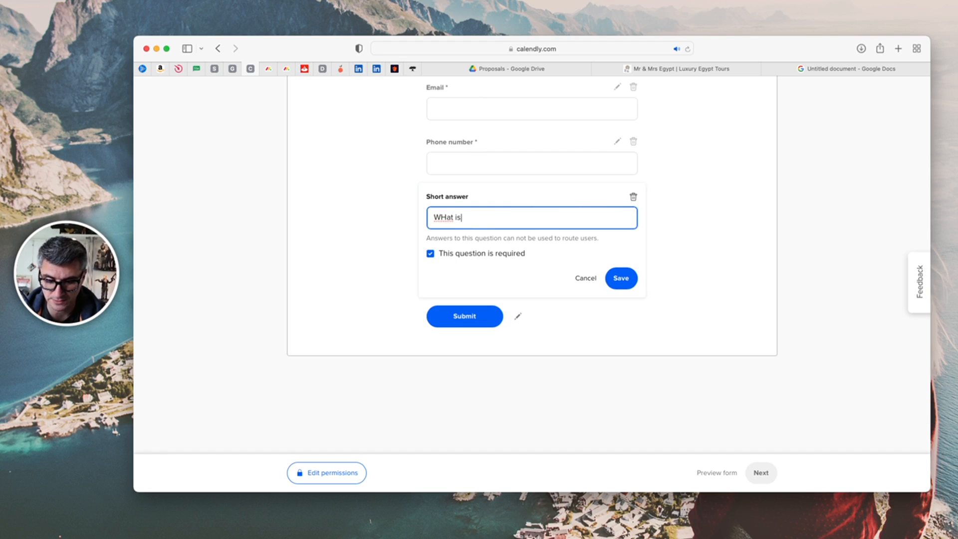
{"action": "type", "text": " your"}
{"action": "key", "text": "BackSpace"}
{"action": "key", "text": "BackSpace"}
{"action": "key", "text": "BackSpace"}
{"action": "key", "text": "BackSpace"}
{"action": "key", "text": "BackSpace"}
{"action": "key", "text": "BackSpace"}
{"action": "key", "text": "BackSpace"}
{"action": "key", "text": "BackSpace"}
{"action": "key", "text": "BackSpace"}
{"action": "key", "text": "BackSpace"}
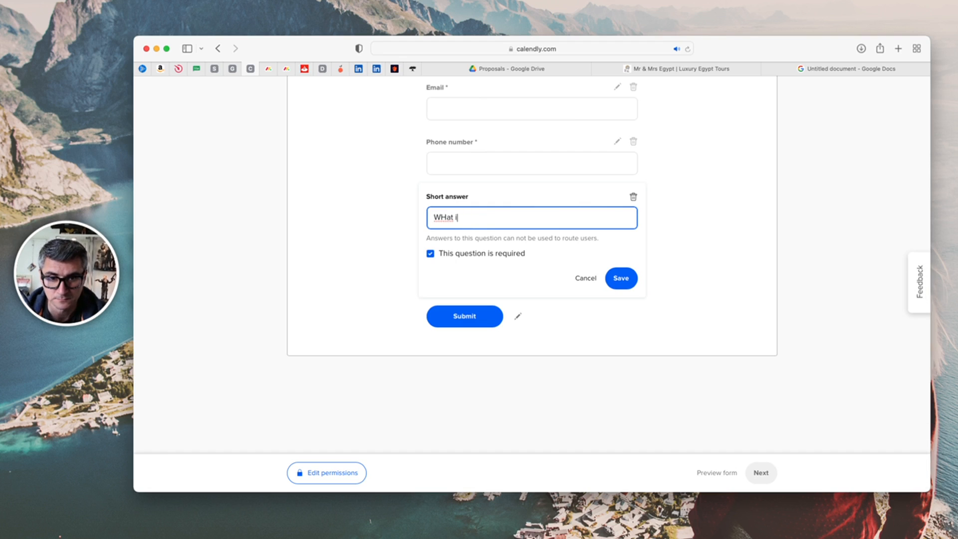
{"action": "type", "text": "hat is your Travel"}
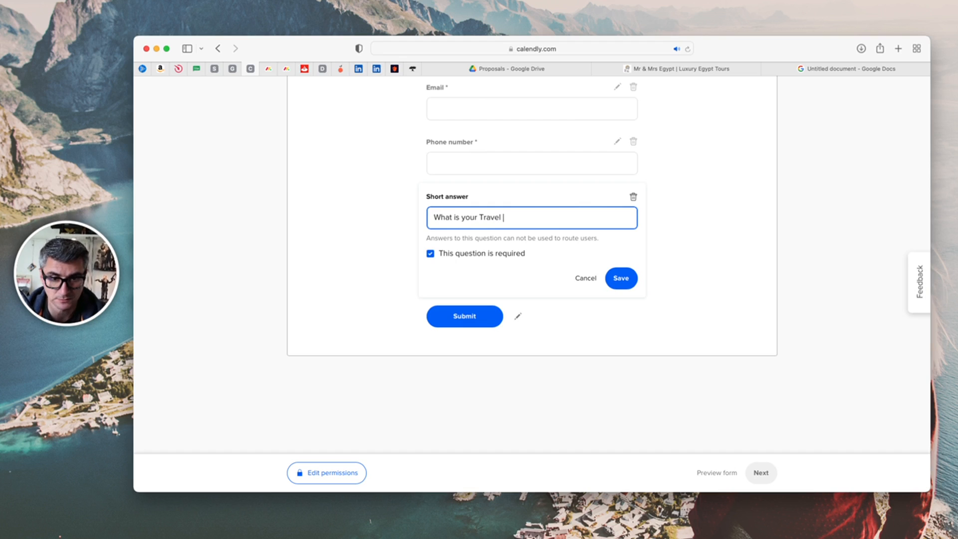
{"action": "type", "text": " Date"}
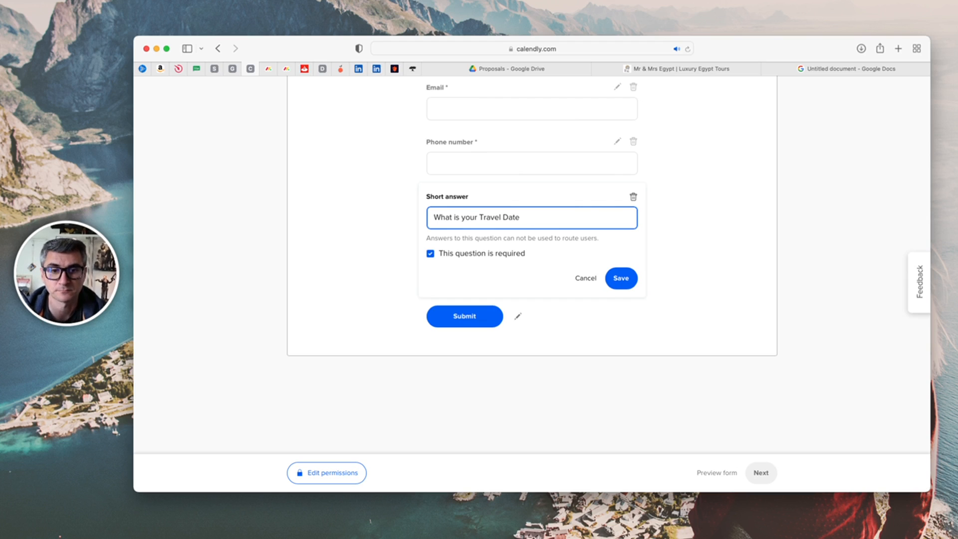
{"action": "type", "text": "?"}
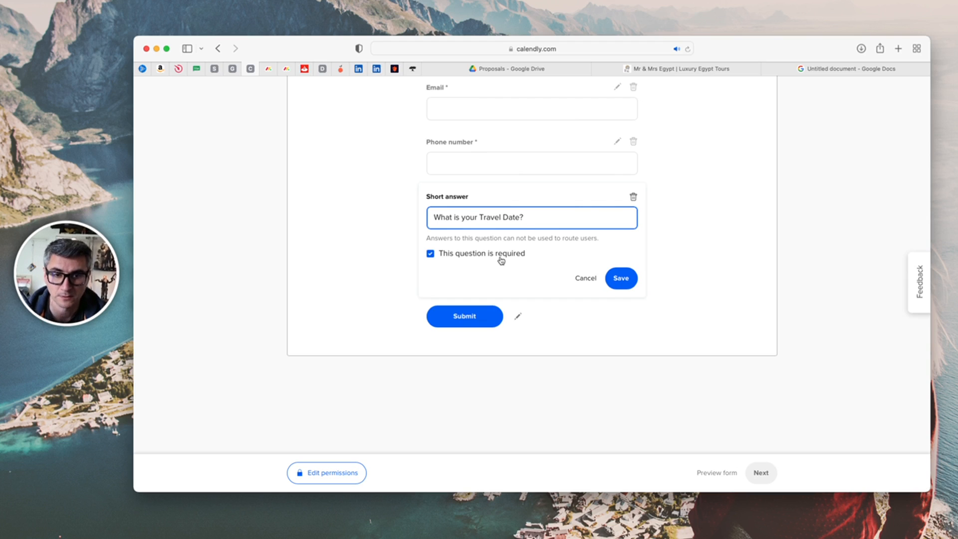
{"action": "left_click", "coordinate": [621, 279]}
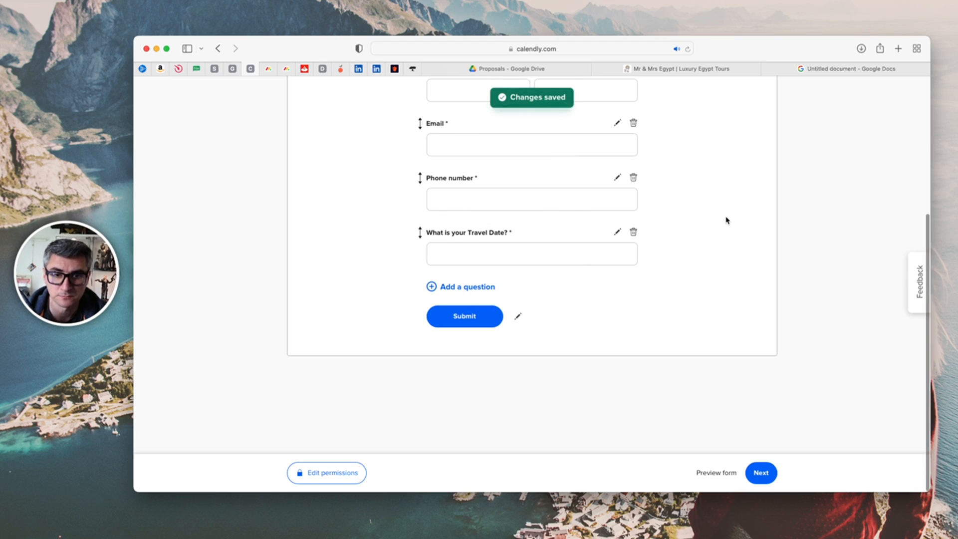
Step: Add a required short-answer question reading "What is your Group Size" below the travel date and save it
{"action": "scroll", "coordinate": [712, 237], "scroll_direction": "up", "scroll_amount": 2}
{"action": "left_click", "coordinate": [478, 342]}
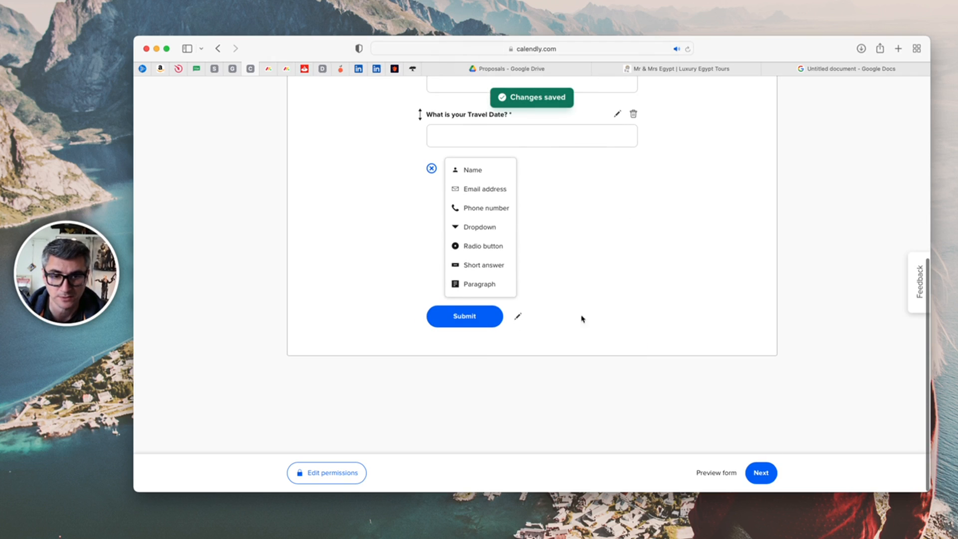
{"action": "left_click", "coordinate": [477, 266]}
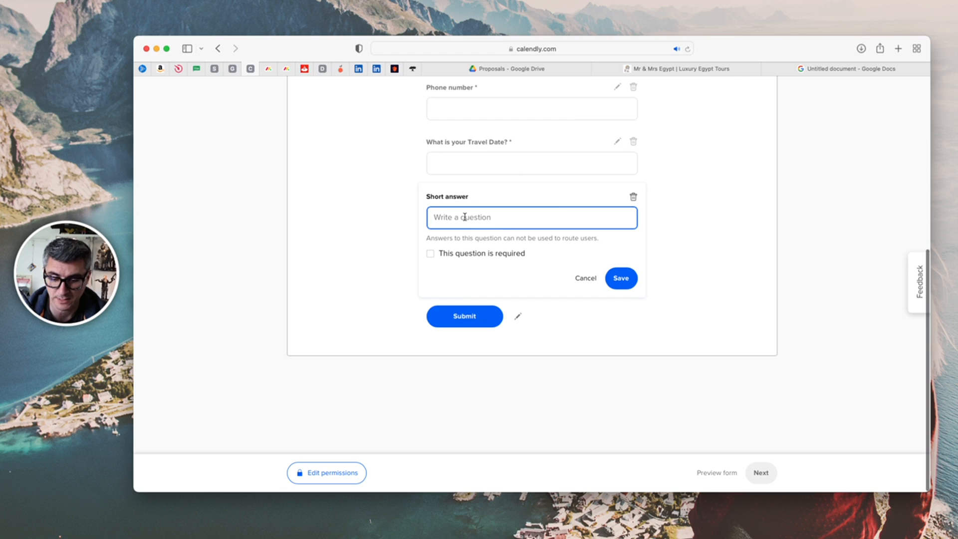
{"action": "type", "text": "WHat is y"}
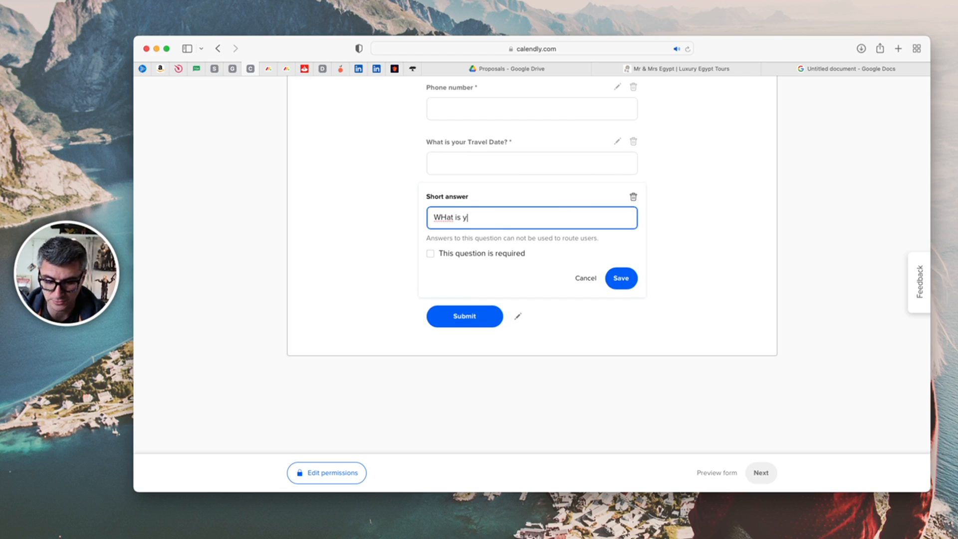
{"action": "type", "text": "our Group"}
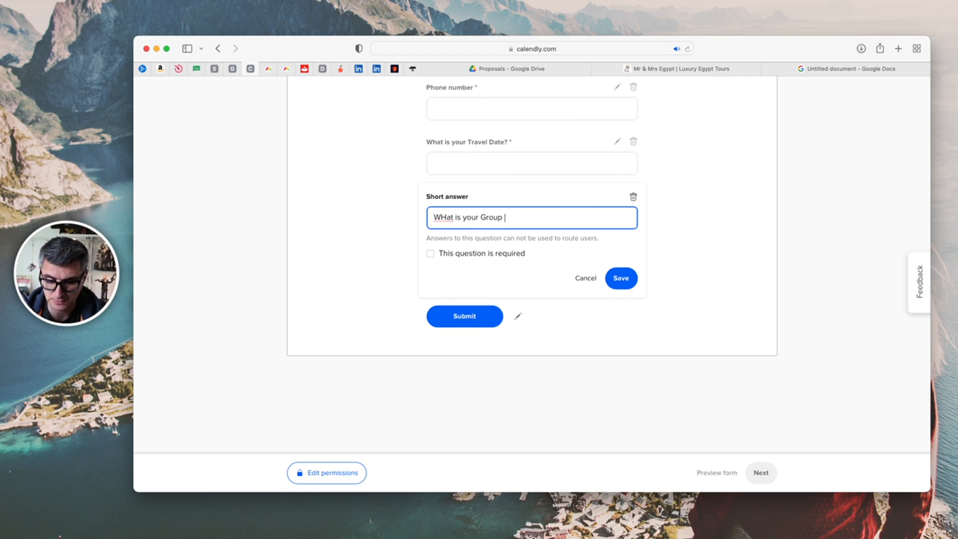
{"action": "type", "text": " Size"}
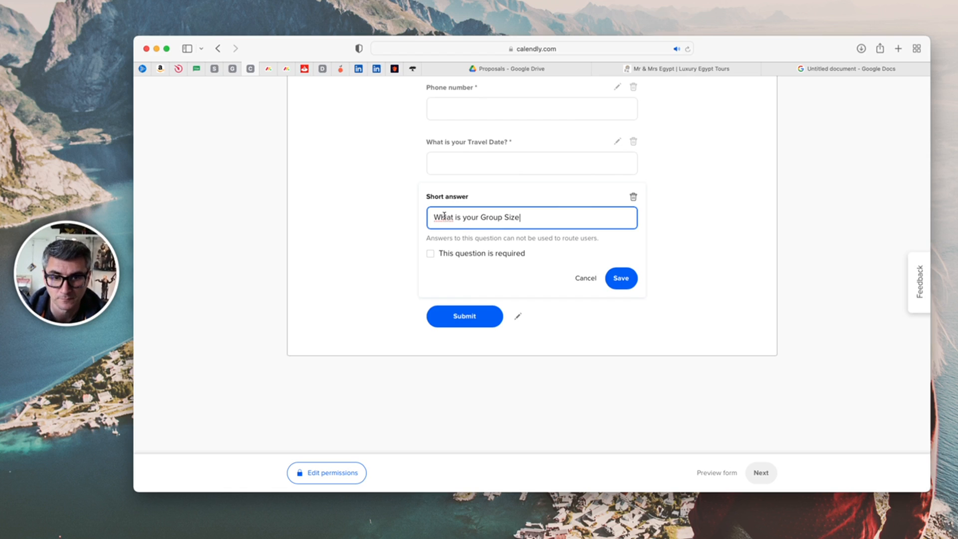
{"action": "left_click", "coordinate": [446, 216]}
{"action": "key", "text": "BackSpace"}
{"action": "type", "text": "h"}
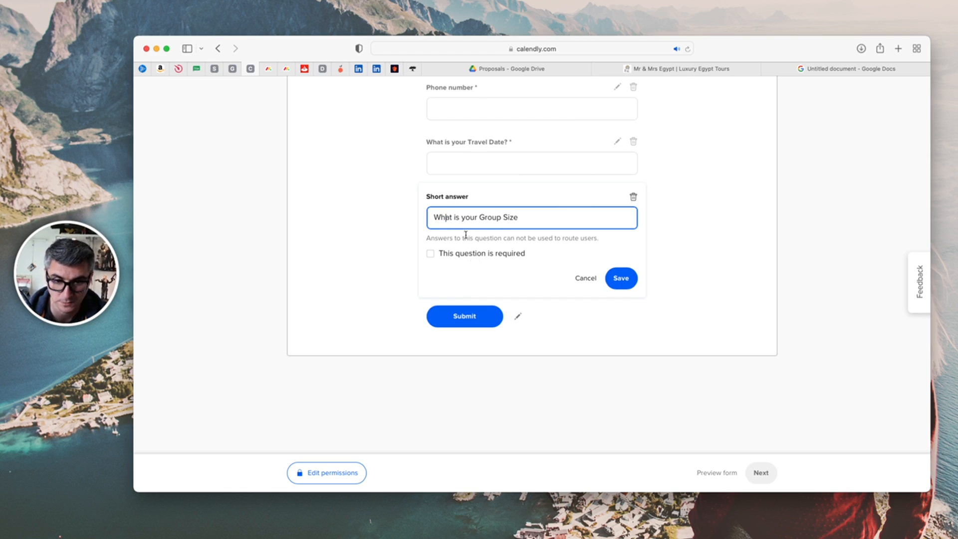
{"action": "left_click", "coordinate": [451, 256]}
{"action": "left_click", "coordinate": [622, 278]}
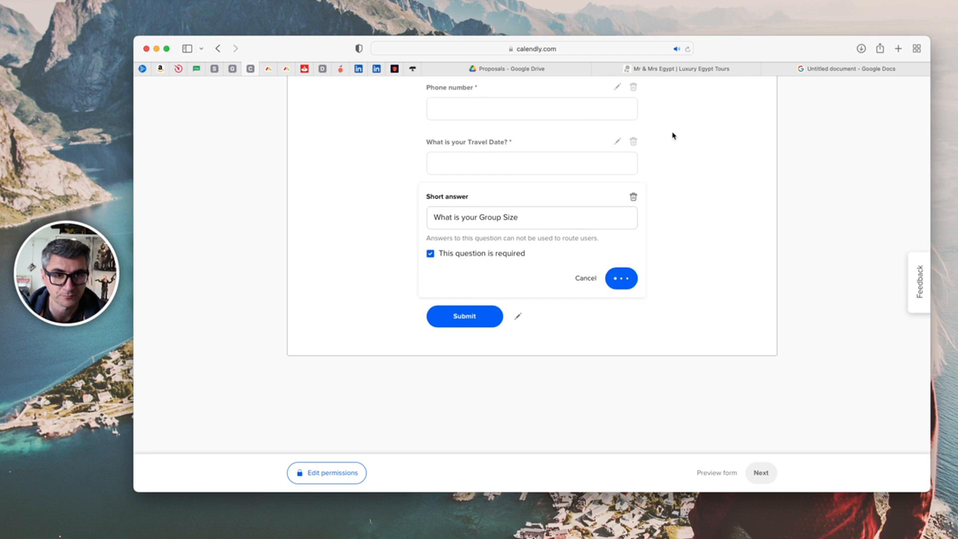
Step: Check the website's request form, and add a required short-answer question reading "What country do you reside?" below the group size and save it
{"action": "left_click", "coordinate": [681, 71]}
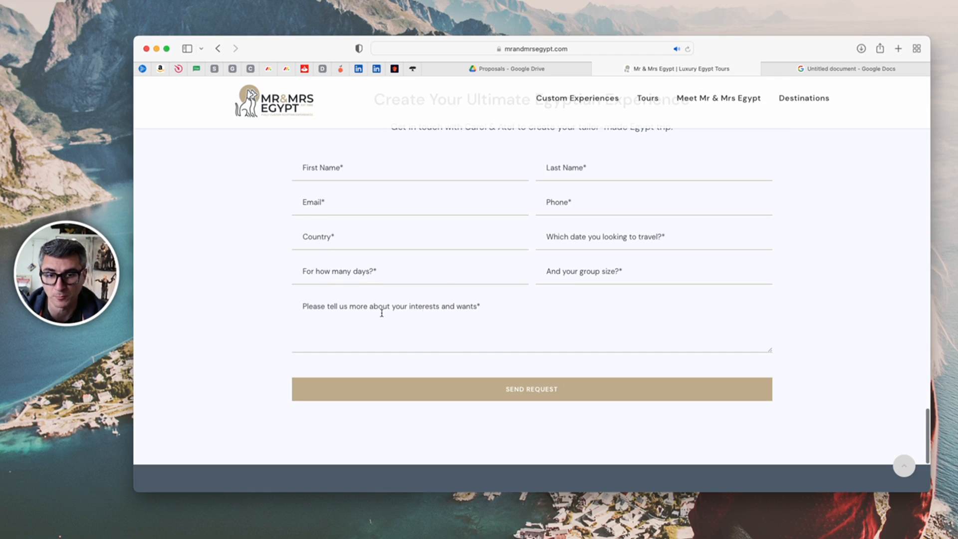
{"action": "left_click", "coordinate": [251, 68]}
{"action": "left_click", "coordinate": [464, 289]}
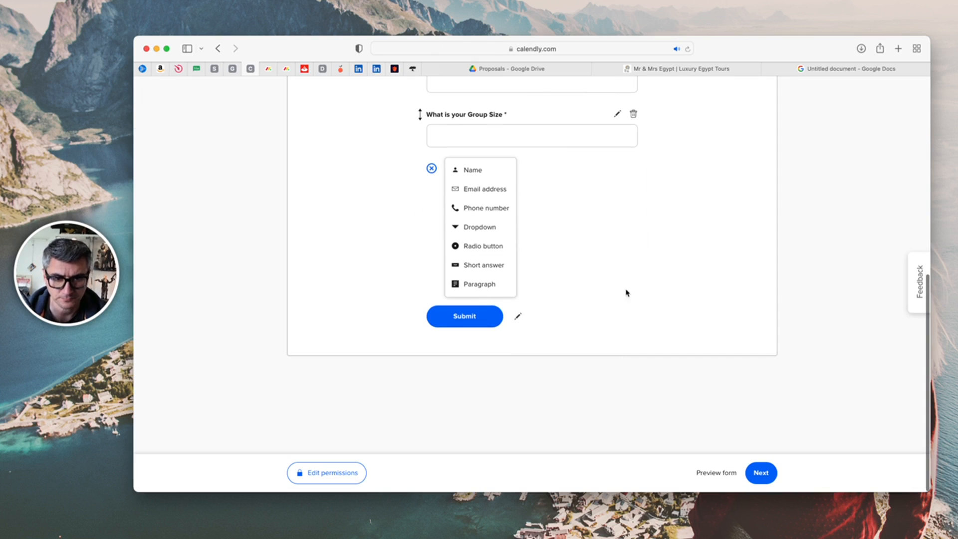
{"action": "left_click", "coordinate": [489, 266]}
{"action": "type", "text": "What"}
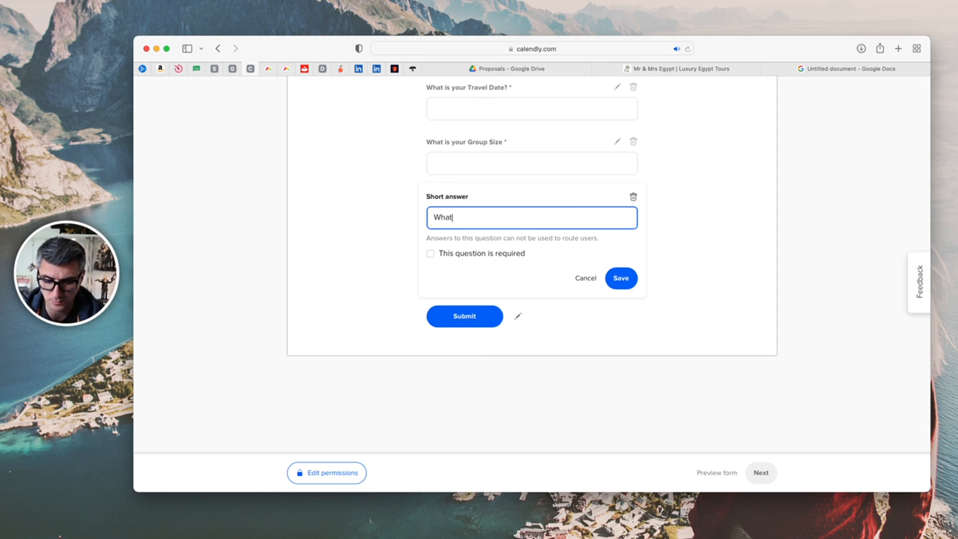
{"action": "type", "text": " Country"}
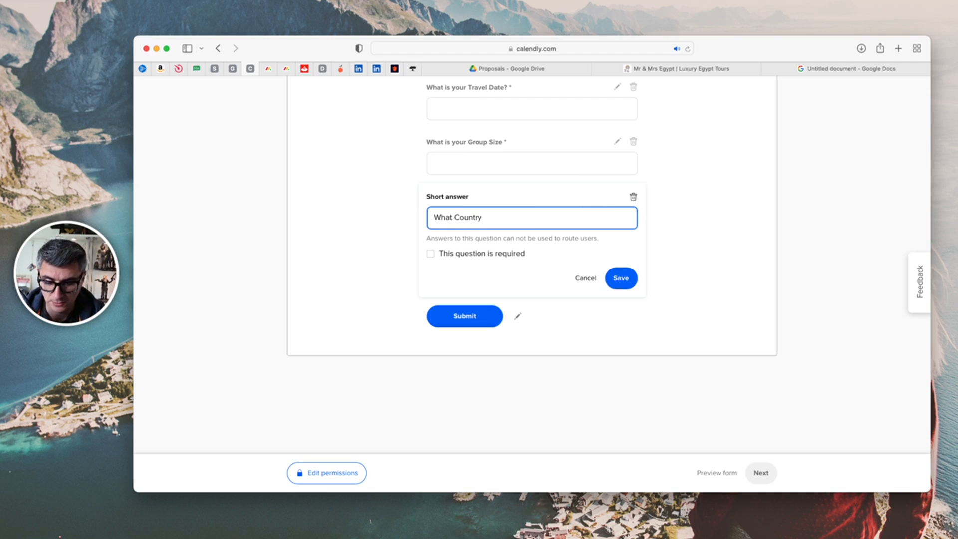
{"action": "type", "text": " do you reside?"}
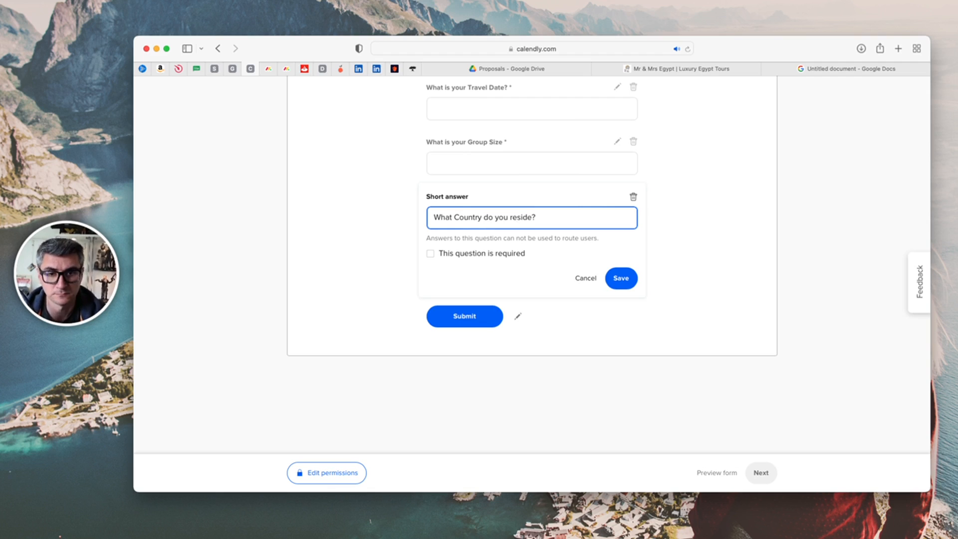
{"action": "left_click", "coordinate": [456, 217]}
{"action": "key", "text": "Delete"}
{"action": "type", "text": "c"}
{"action": "left_click", "coordinate": [474, 254]}
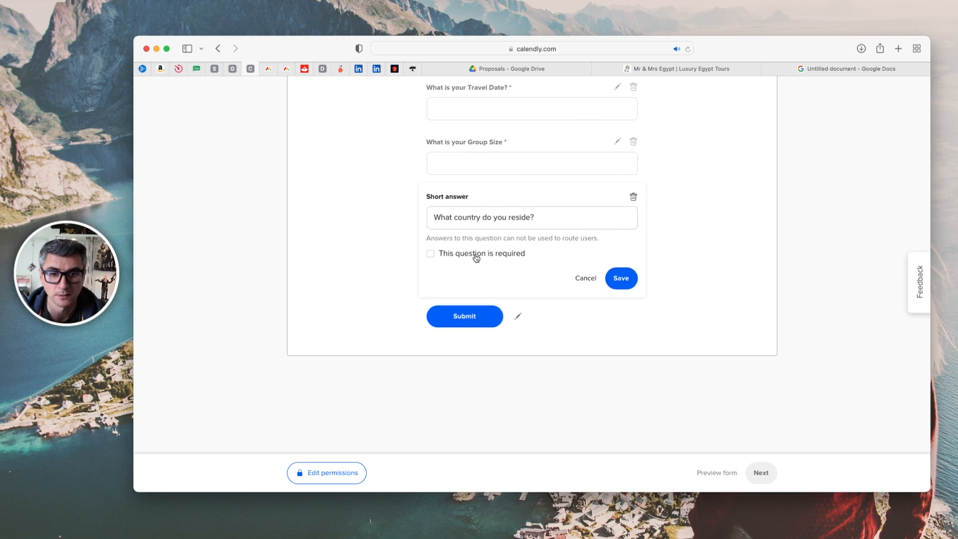
{"action": "left_click", "coordinate": [629, 288]}
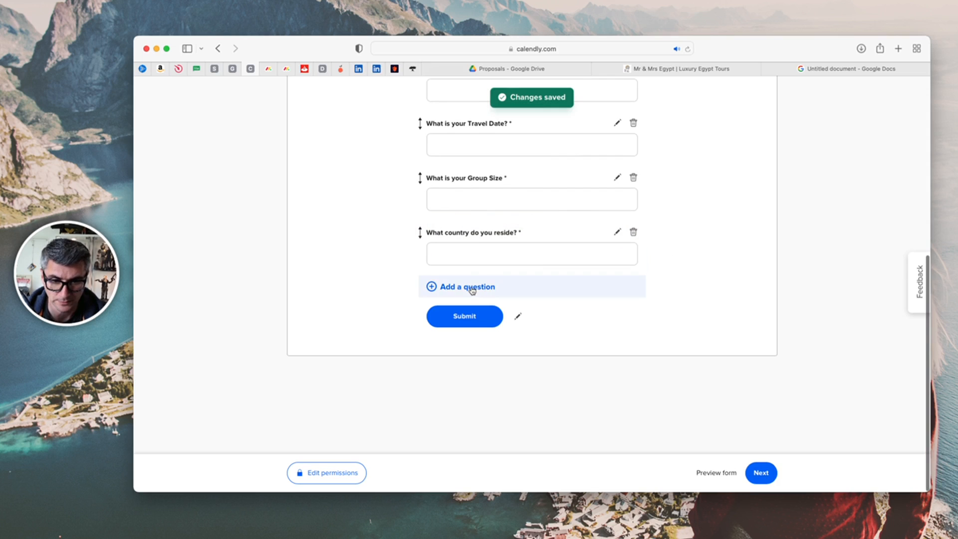
Step: Add a required paragraph question reading "What is your Interests" below the country question and save it
{"action": "left_click", "coordinate": [472, 291]}
{"action": "left_click", "coordinate": [495, 280]}
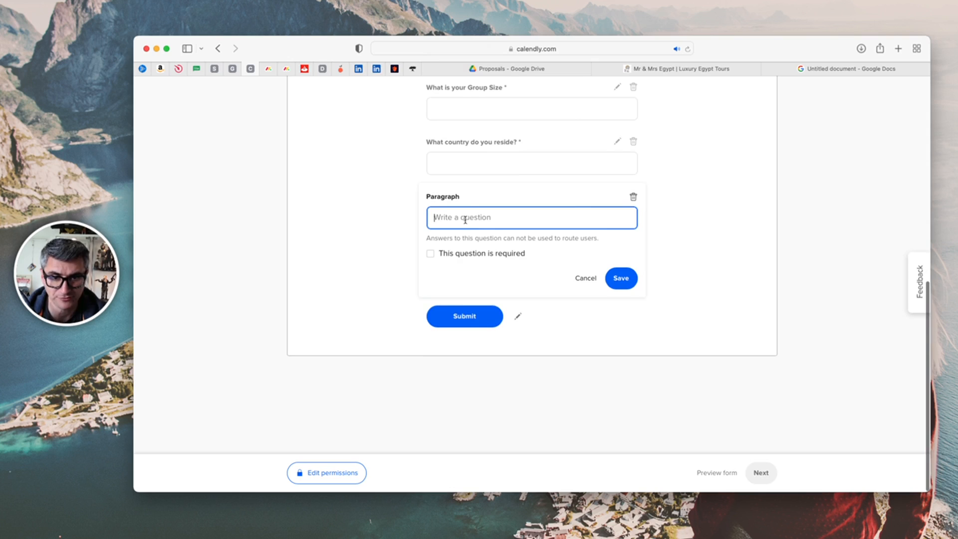
{"action": "type", "text": "WHat is "}
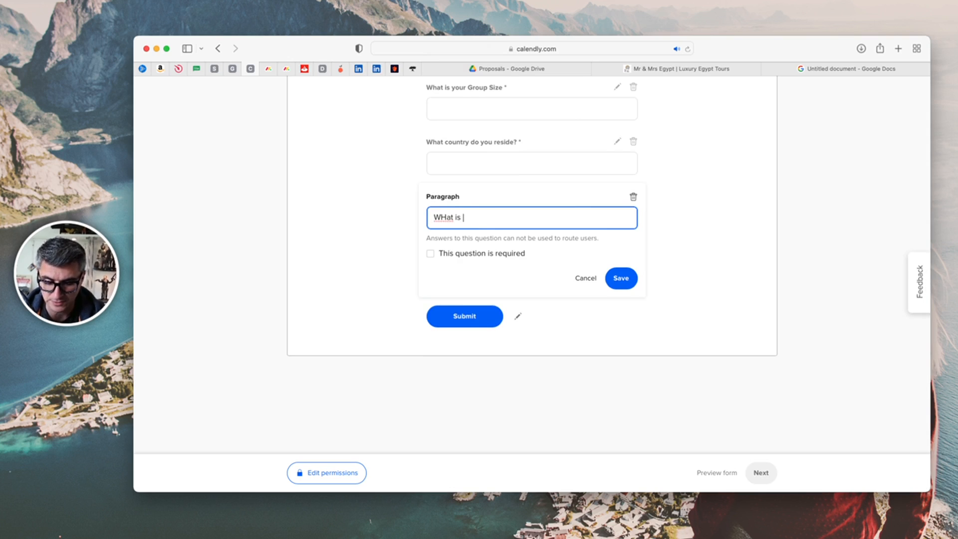
{"action": "type", "text": "your Interests"}
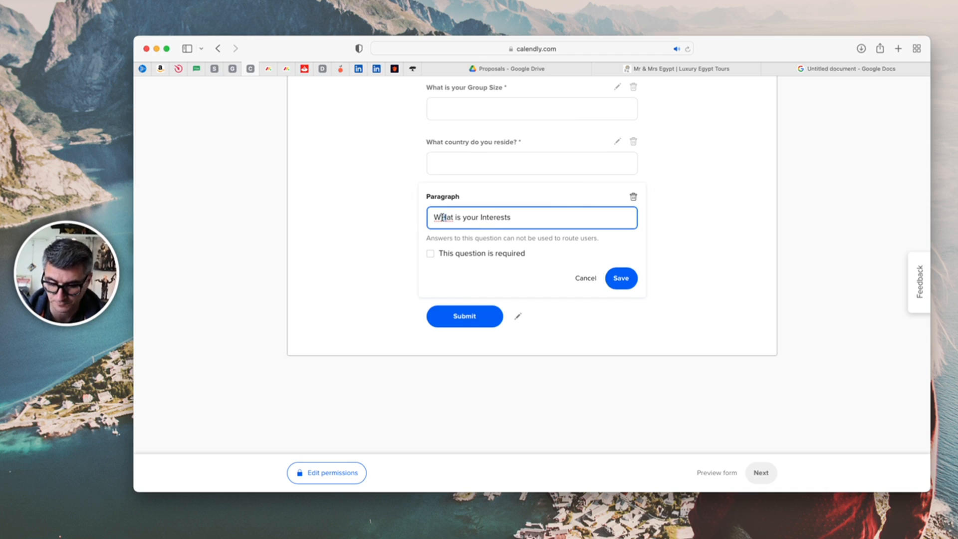
{"action": "type", "text": "h"}
{"action": "left_click", "coordinate": [447, 255]}
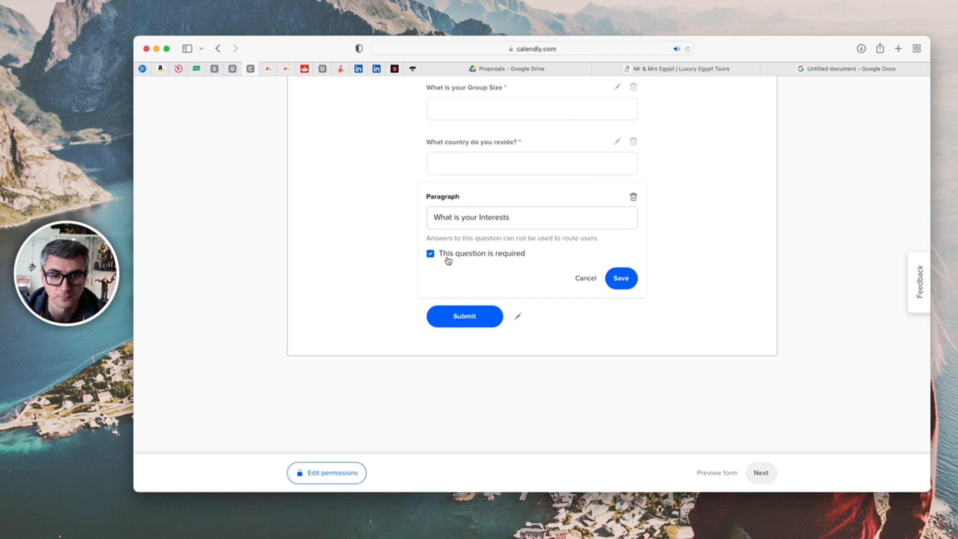
{"action": "left_click", "coordinate": [622, 277]}
Step: Move the country question up so it sits between the phone number and the travel date
{"action": "scroll", "coordinate": [804, 205], "scroll_direction": "up", "scroll_amount": 5}
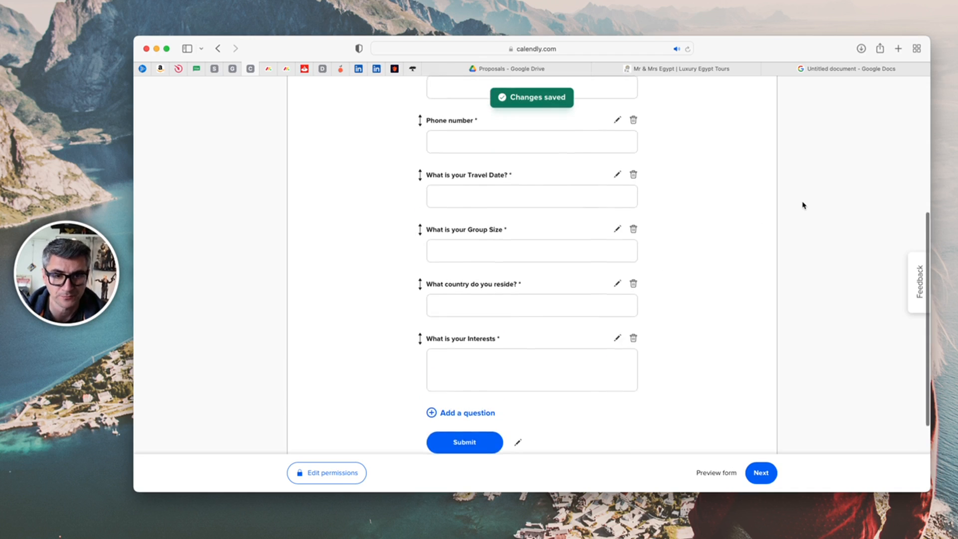
{"action": "scroll", "coordinate": [528, 359], "scroll_direction": "up", "scroll_amount": 2}
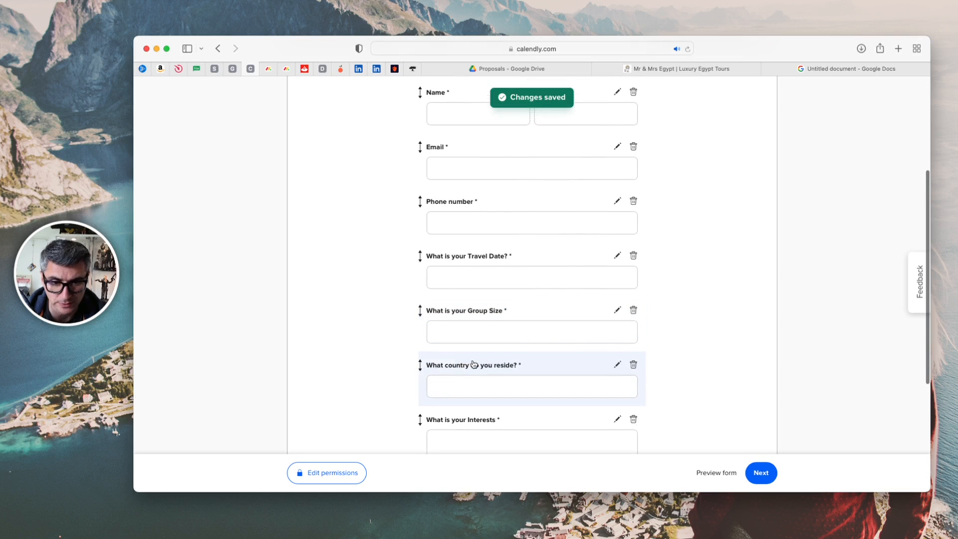
{"action": "left_click_drag", "start_coordinate": [420, 370], "coordinate": [421, 256]}
{"action": "scroll", "coordinate": [722, 246], "scroll_direction": "down", "scroll_amount": 1}
{"action": "scroll", "coordinate": [689, 235], "scroll_direction": "up", "scroll_amount": 3}
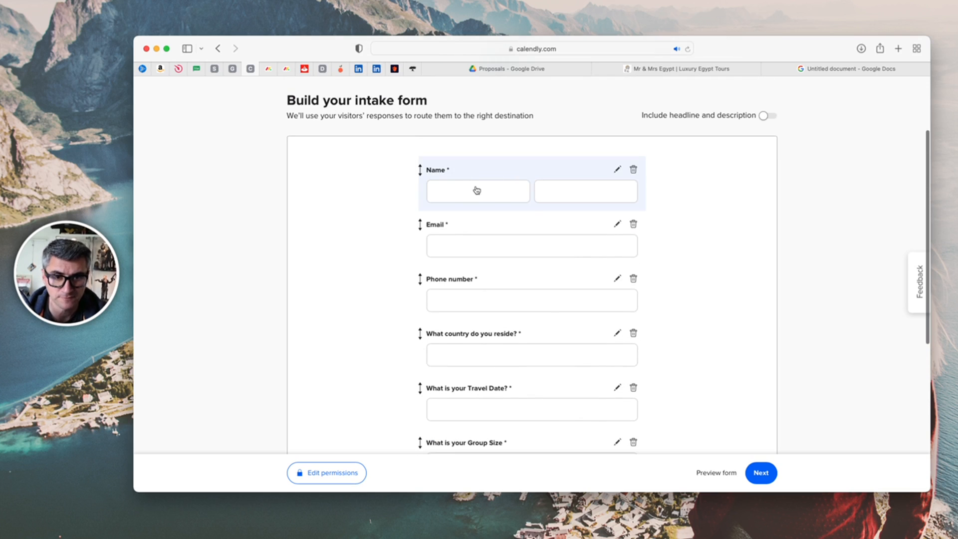
{"action": "scroll", "coordinate": [703, 201], "scroll_direction": "down", "scroll_amount": 6}
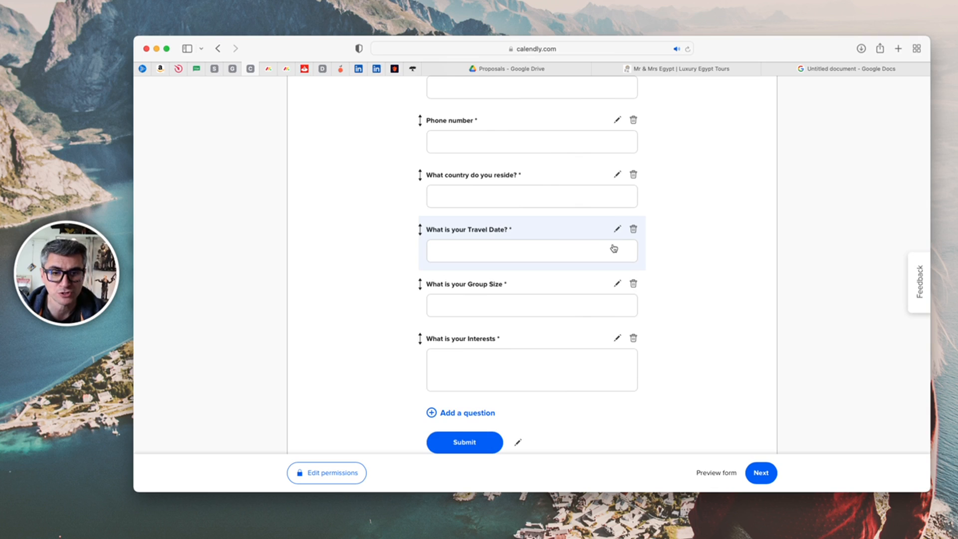
Step: Recheck the website's form, and add a required short-answer question reading "How many days will you be in destination?" and save it
{"action": "left_click", "coordinate": [688, 69]}
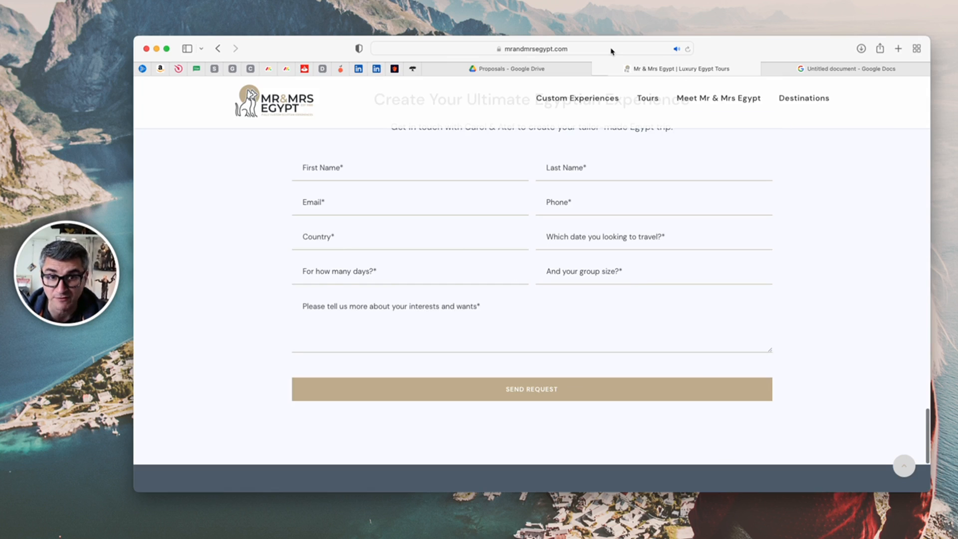
{"action": "left_click", "coordinate": [250, 70]}
{"action": "scroll", "coordinate": [524, 420], "scroll_direction": "down", "scroll_amount": 4}
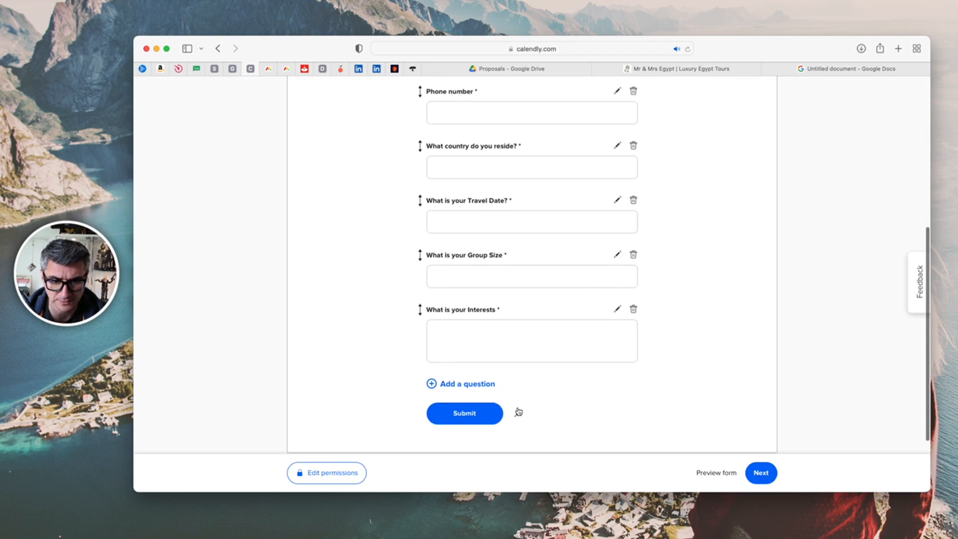
{"action": "left_click", "coordinate": [469, 342]}
{"action": "scroll", "coordinate": [515, 231], "scroll_direction": "down", "scroll_amount": 2}
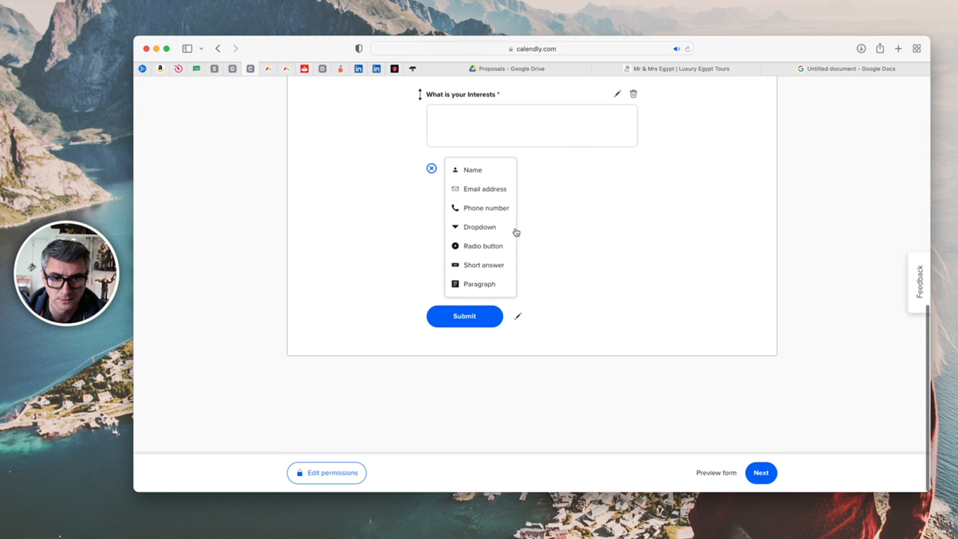
{"action": "left_click", "coordinate": [502, 265]}
{"action": "type", "text": "How"}
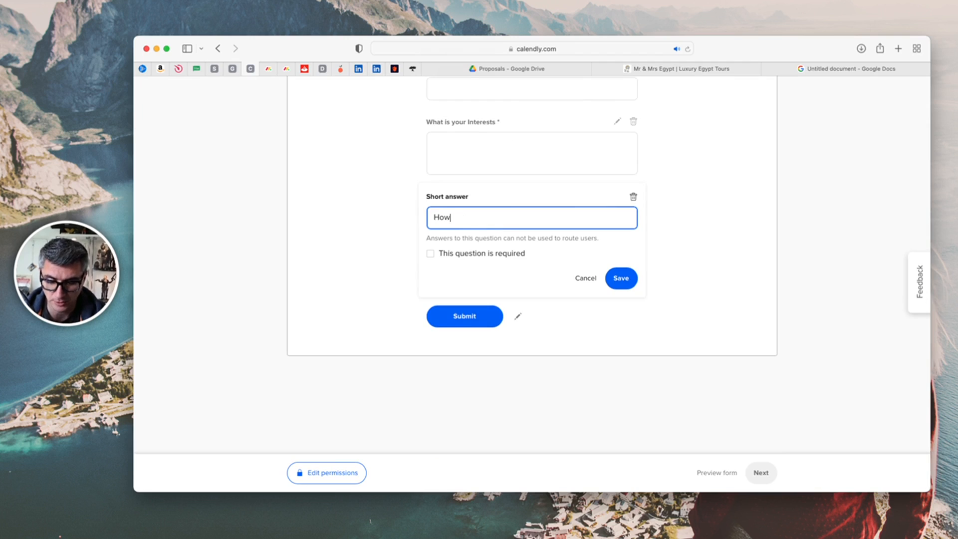
{"action": "type", "text": " many d"}
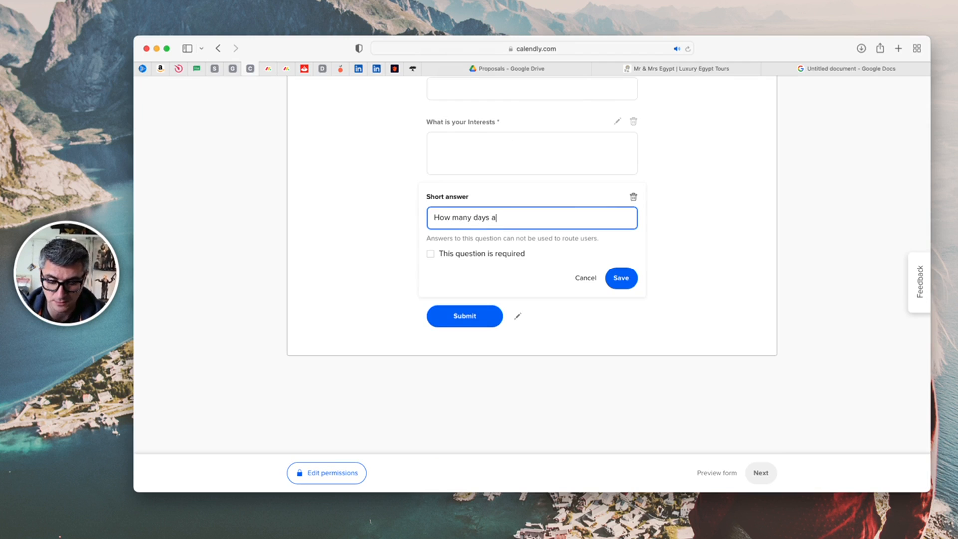
{"action": "type", "text": "ays will you "}
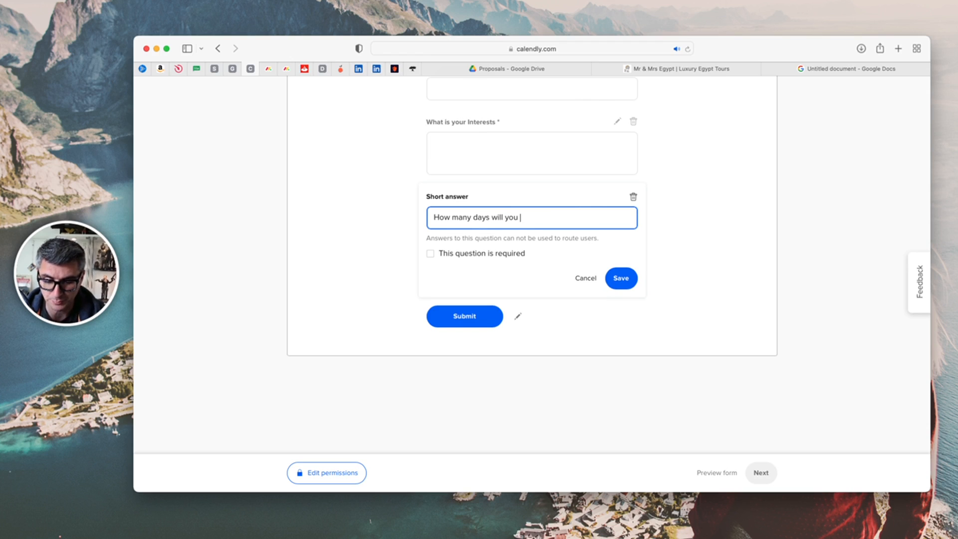
{"action": "type", "text": "be in destination"}
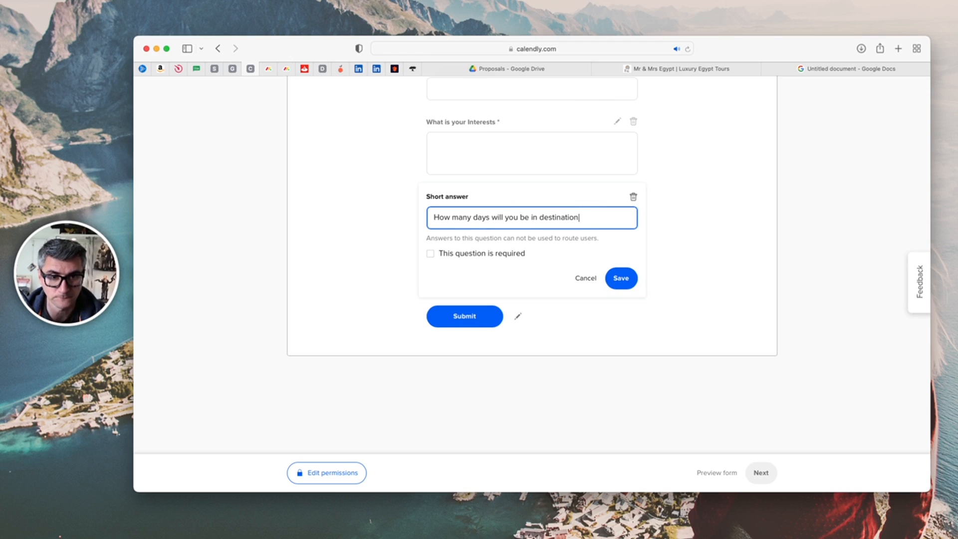
{"action": "left_click", "coordinate": [481, 253]}
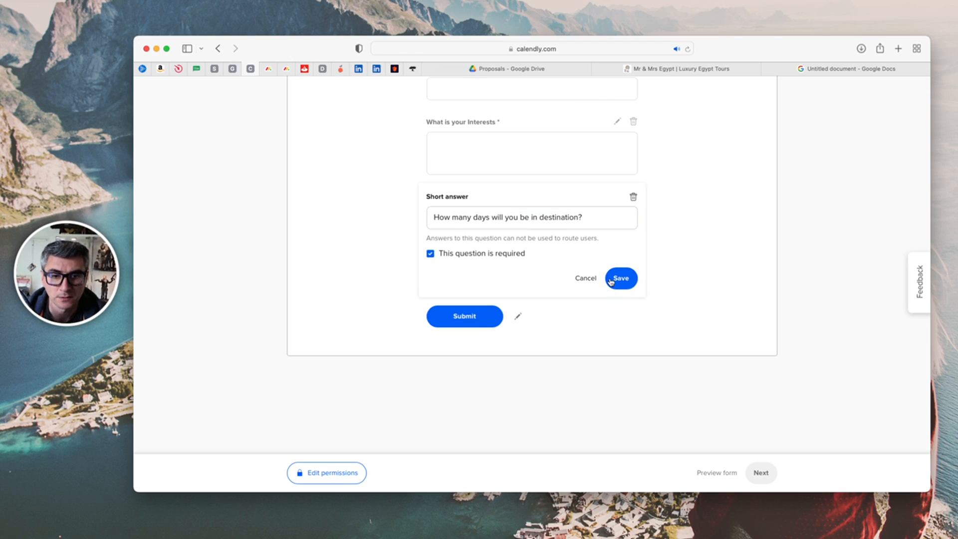
{"action": "left_click", "coordinate": [614, 281]}
Step: Move the days-in-destination question up so it sits between the travel date and the group size
{"action": "scroll", "coordinate": [666, 271], "scroll_direction": "up", "scroll_amount": 5}
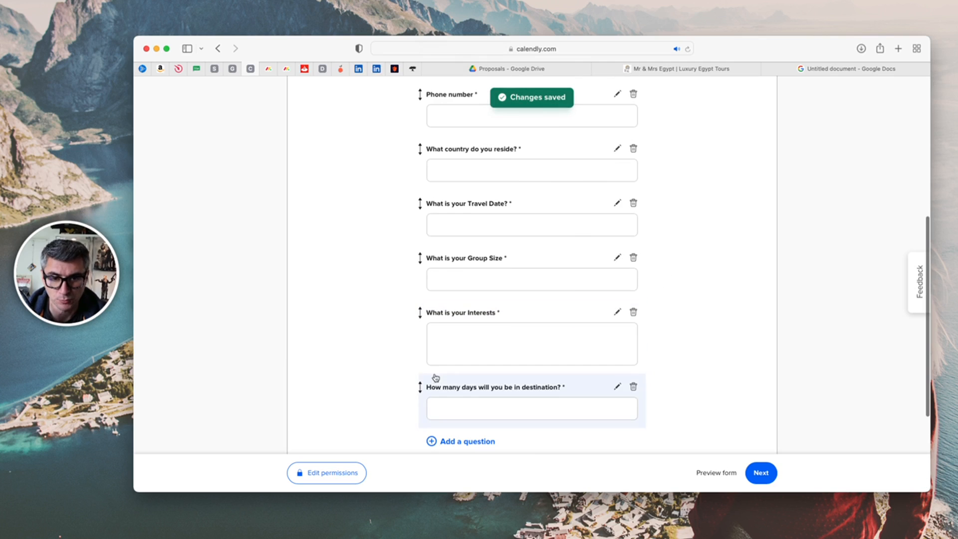
{"action": "left_click_drag", "start_coordinate": [419, 387], "coordinate": [420, 248]}
{"action": "scroll", "coordinate": [704, 275], "scroll_direction": "up", "scroll_amount": 6}
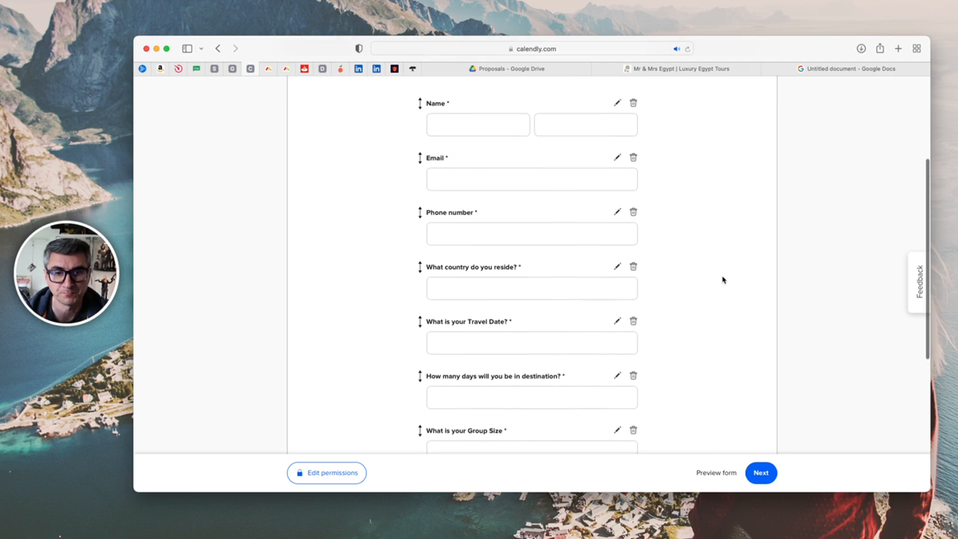
{"action": "scroll", "coordinate": [763, 244], "scroll_direction": "up", "scroll_amount": 1}
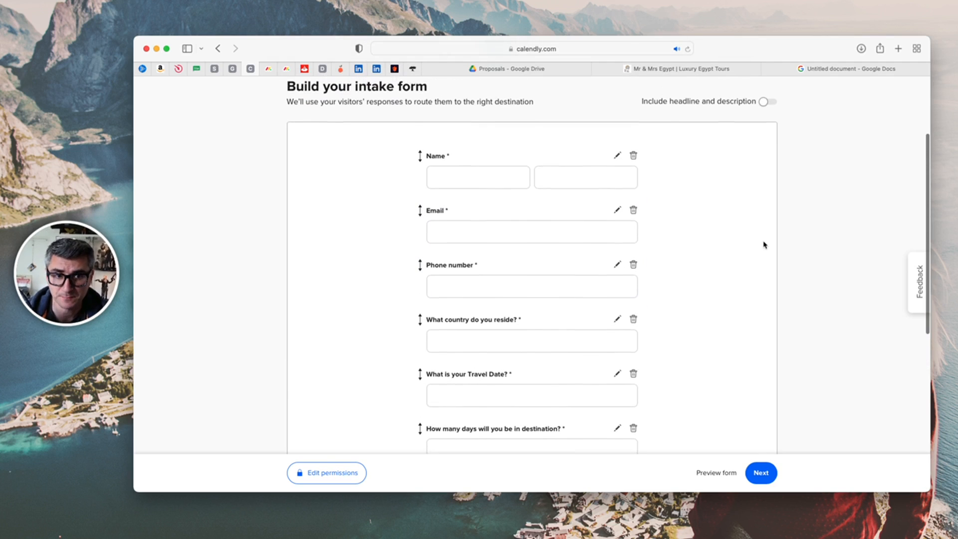
Step: Turn on the headline and description for the intake form
{"action": "scroll", "coordinate": [765, 244], "scroll_direction": "down", "scroll_amount": 3}
{"action": "scroll", "coordinate": [763, 245], "scroll_direction": "up", "scroll_amount": 8}
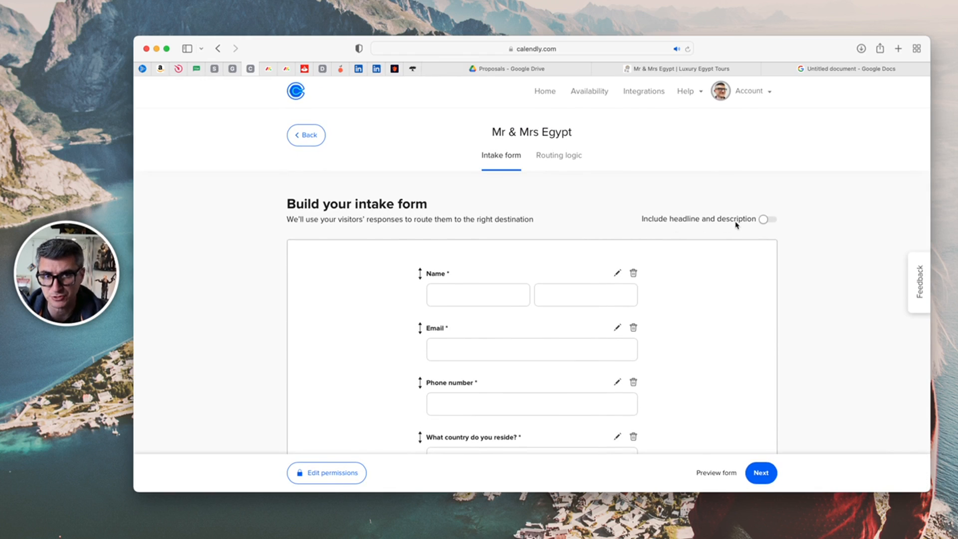
{"action": "scroll", "coordinate": [707, 267], "scroll_direction": "down", "scroll_amount": 2}
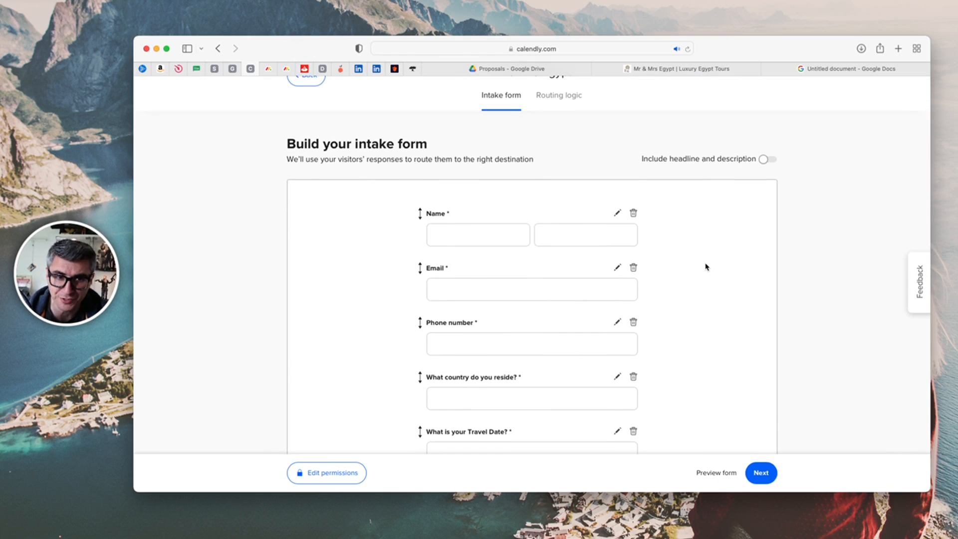
{"action": "left_click", "coordinate": [765, 159]}
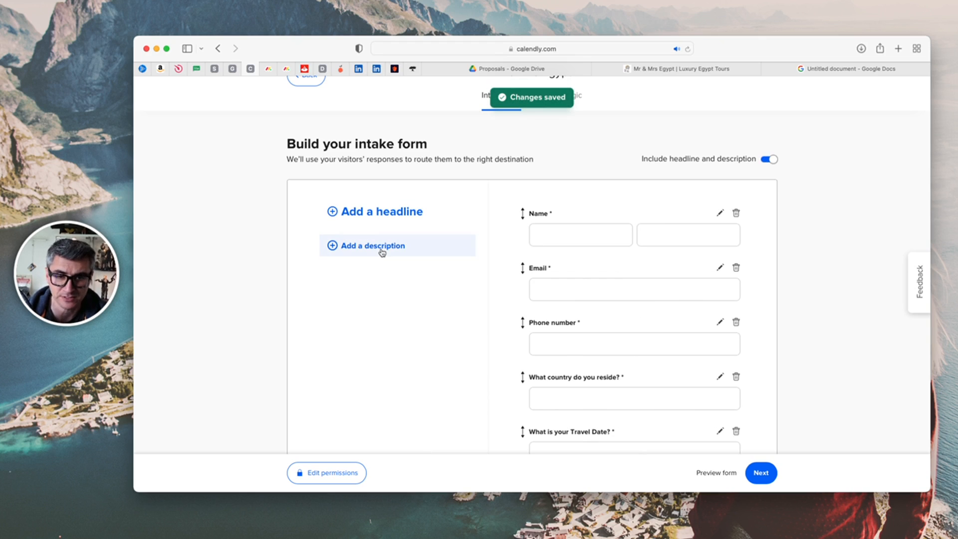
{"action": "scroll", "coordinate": [681, 261], "scroll_direction": "down", "scroll_amount": 2}
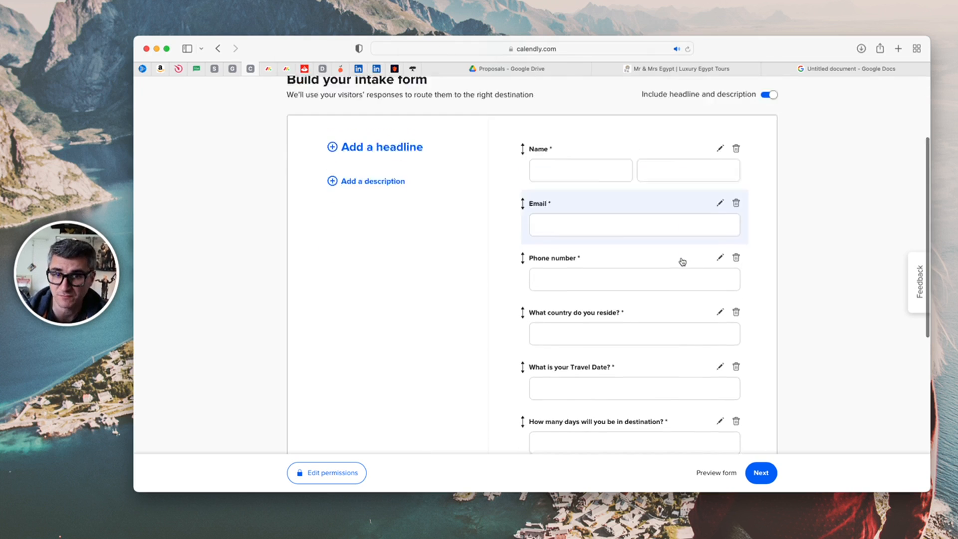
{"action": "scroll", "coordinate": [404, 218], "scroll_direction": "up", "scroll_amount": 3}
Step: Copy the heading "Create Your Ultimate Egyptian Experience" from the website's request form and save it as the intake form's headline
{"action": "left_click", "coordinate": [719, 69]}
{"action": "scroll", "coordinate": [563, 239], "scroll_direction": "up", "scroll_amount": 5}
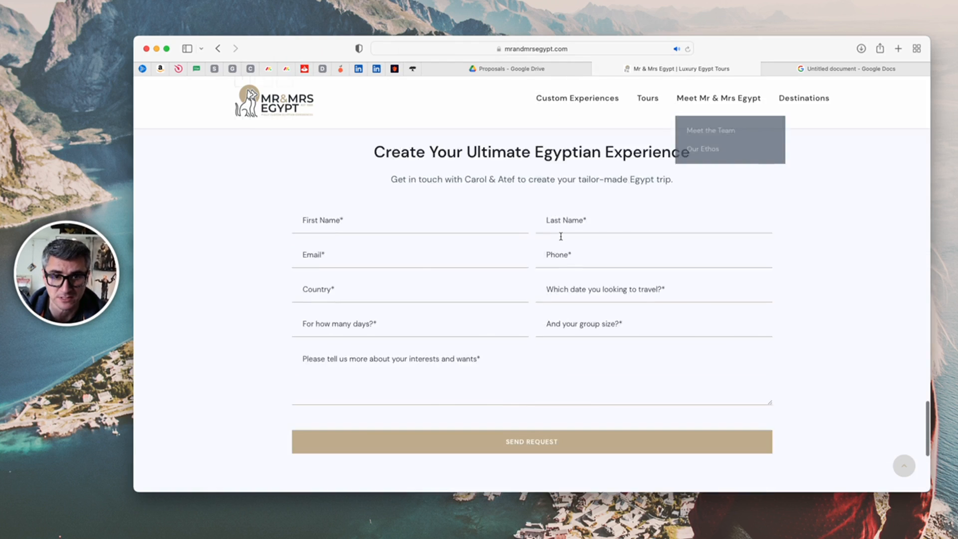
{"action": "left_click_drag", "start_coordinate": [724, 226], "coordinate": [370, 220]}
{"action": "key", "text": "super+c"}
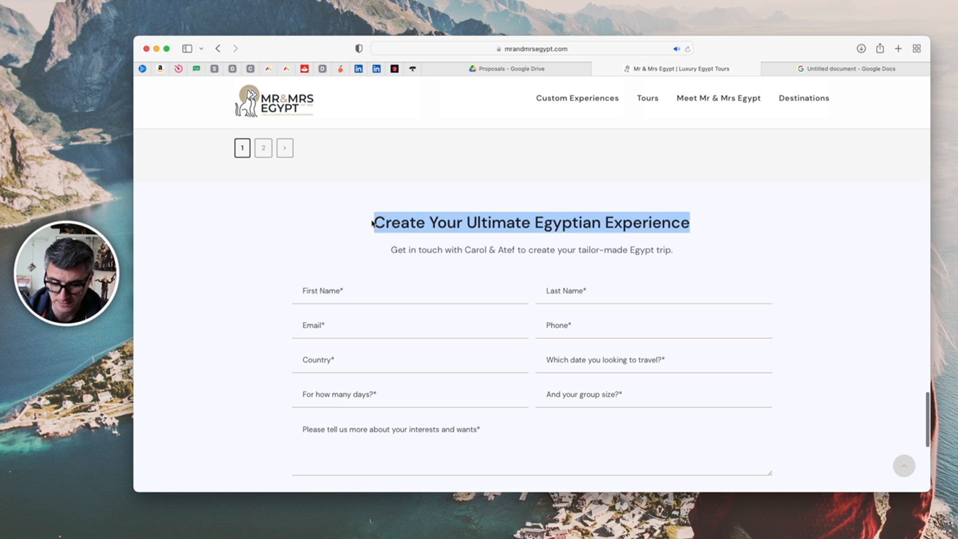
{"action": "left_click", "coordinate": [251, 69]}
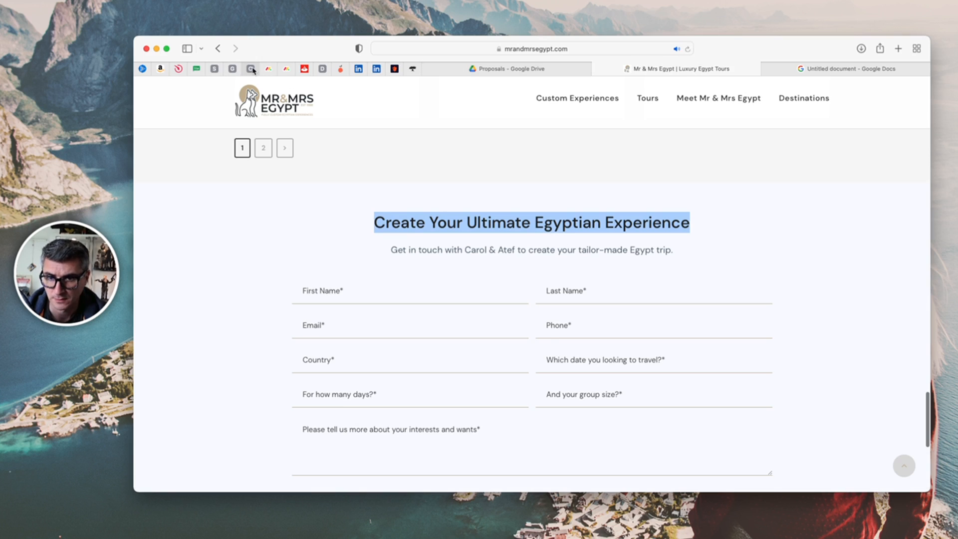
{"action": "left_click", "coordinate": [399, 231]}
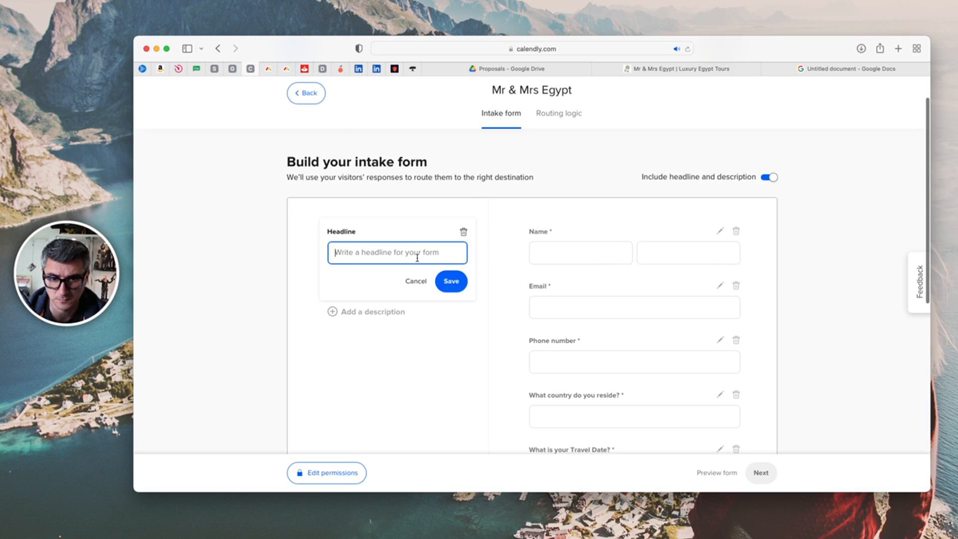
{"action": "key", "text": "super+v"}
{"action": "left_click", "coordinate": [466, 282]}
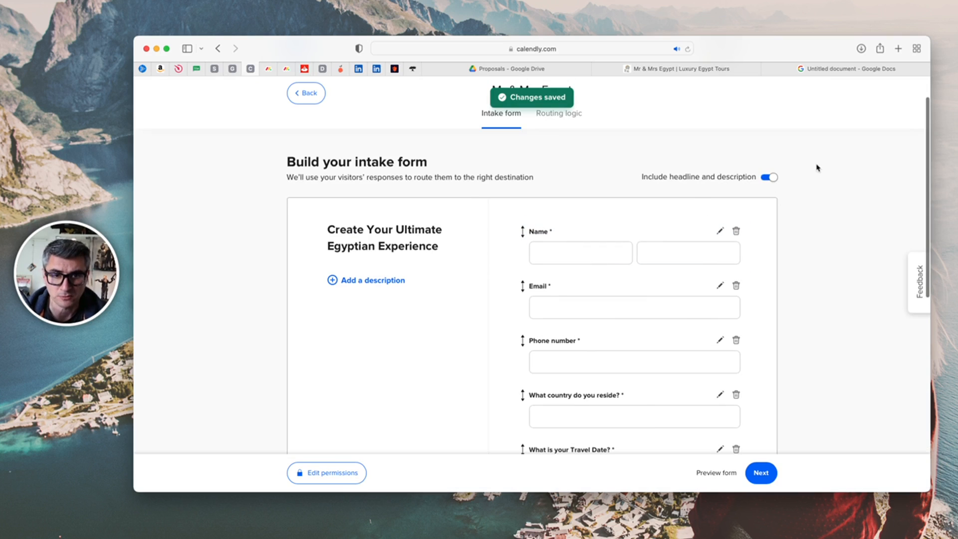
Step: Copy the sentence below the heading of the website's request form and save it as the intake form's description
{"action": "left_click", "coordinate": [735, 69]}
{"action": "left_click_drag", "start_coordinate": [675, 250], "coordinate": [366, 248]}
{"action": "key", "text": "super+c"}
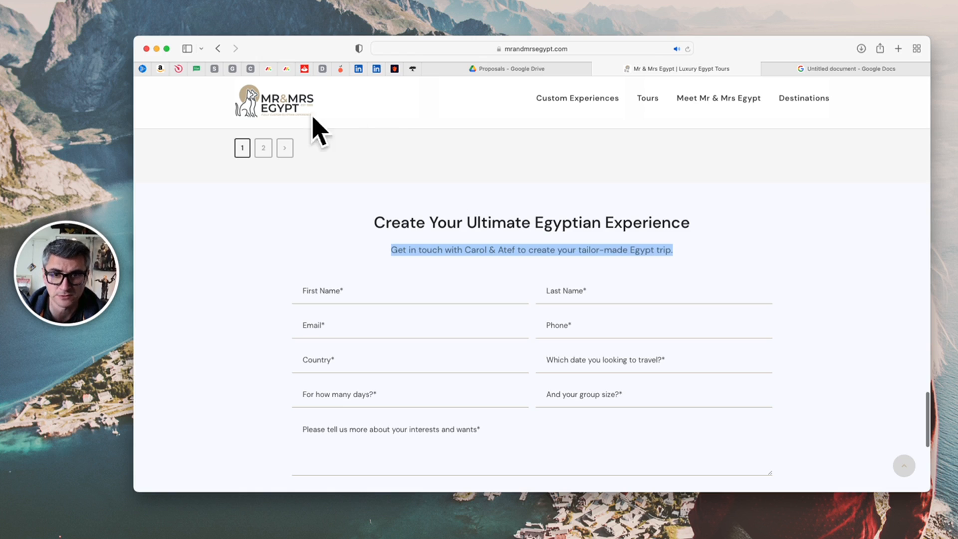
{"action": "left_click", "coordinate": [250, 68]}
{"action": "left_click", "coordinate": [403, 289]}
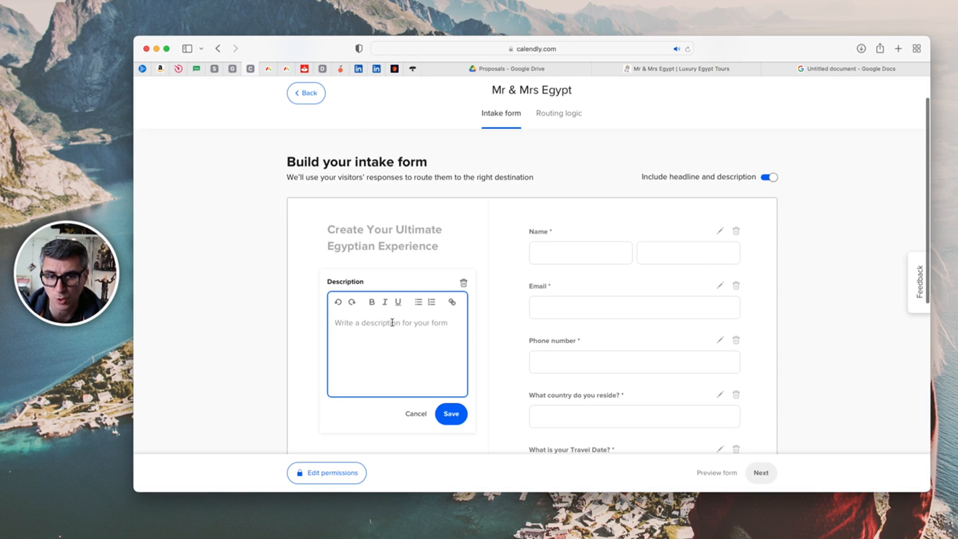
{"action": "key", "text": "super+v"}
{"action": "left_click", "coordinate": [451, 414]}
Step: Check the intake form through to its submit button and continue to the routing logic
{"action": "scroll", "coordinate": [882, 217], "scroll_direction": "down", "scroll_amount": 2}
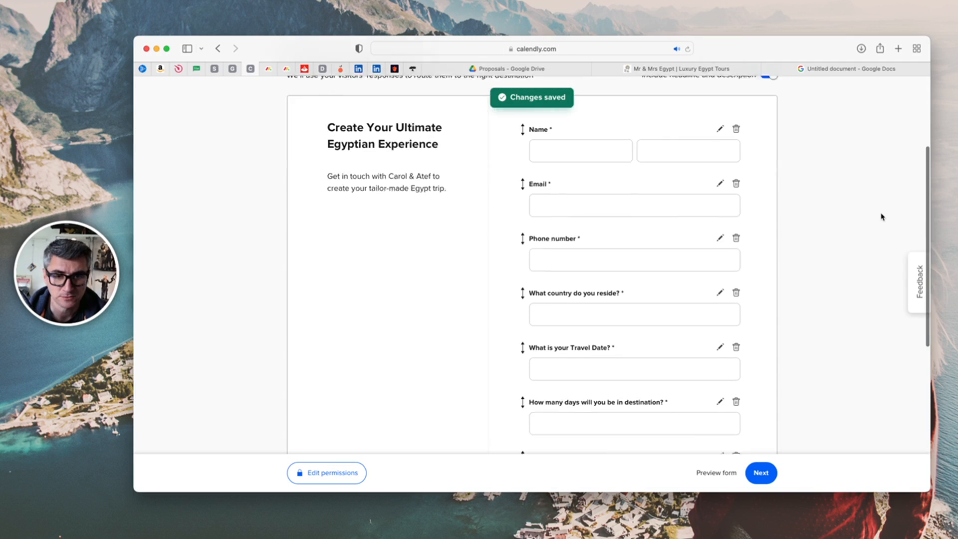
{"action": "scroll", "coordinate": [882, 218], "scroll_direction": "down", "scroll_amount": 10}
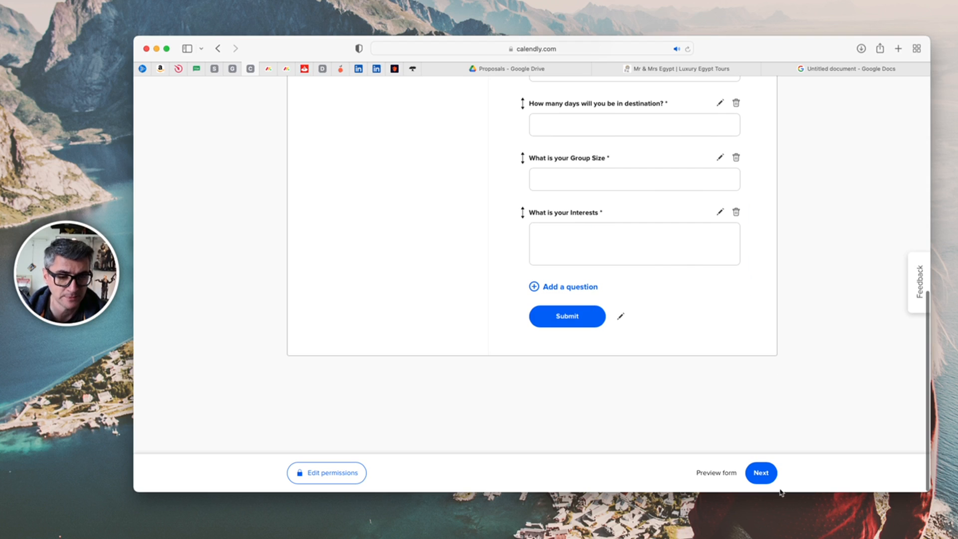
{"action": "left_click", "coordinate": [763, 476]}
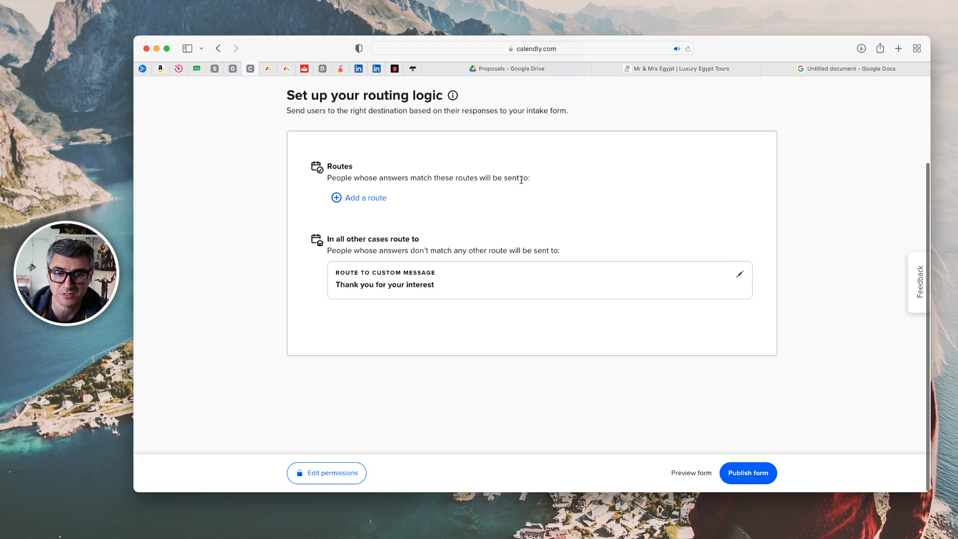
{"action": "left_click", "coordinate": [377, 199]}
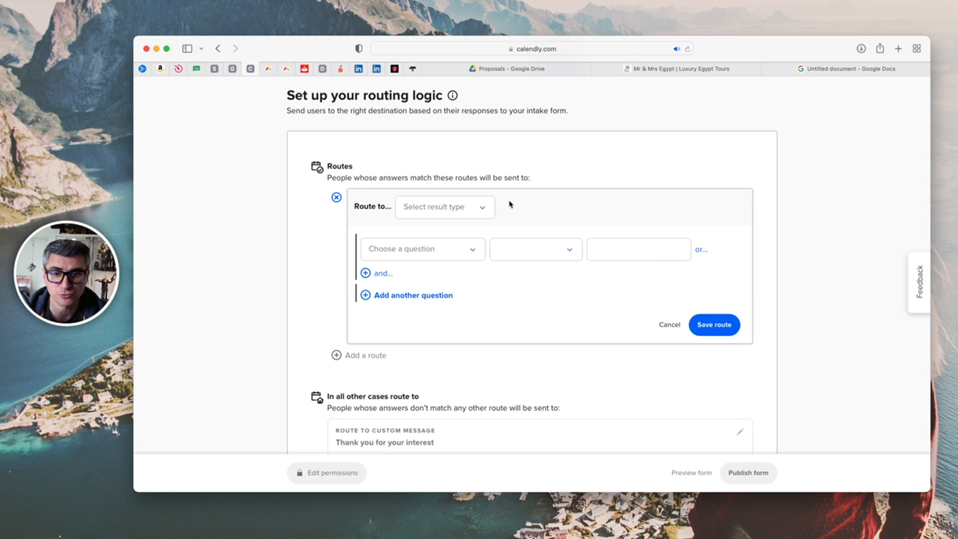
{"action": "left_click", "coordinate": [456, 253]}
{"action": "left_click", "coordinate": [396, 273]}
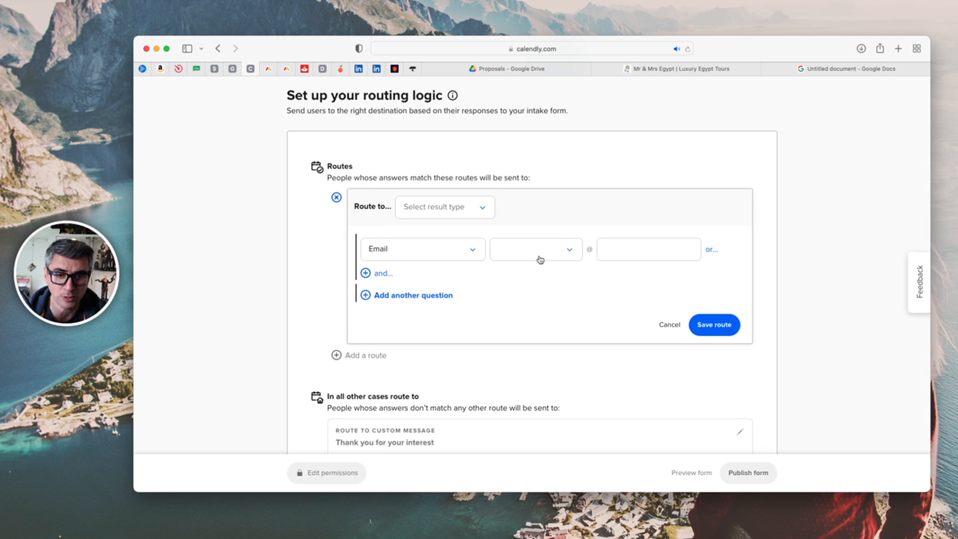
{"action": "left_click", "coordinate": [548, 252]}
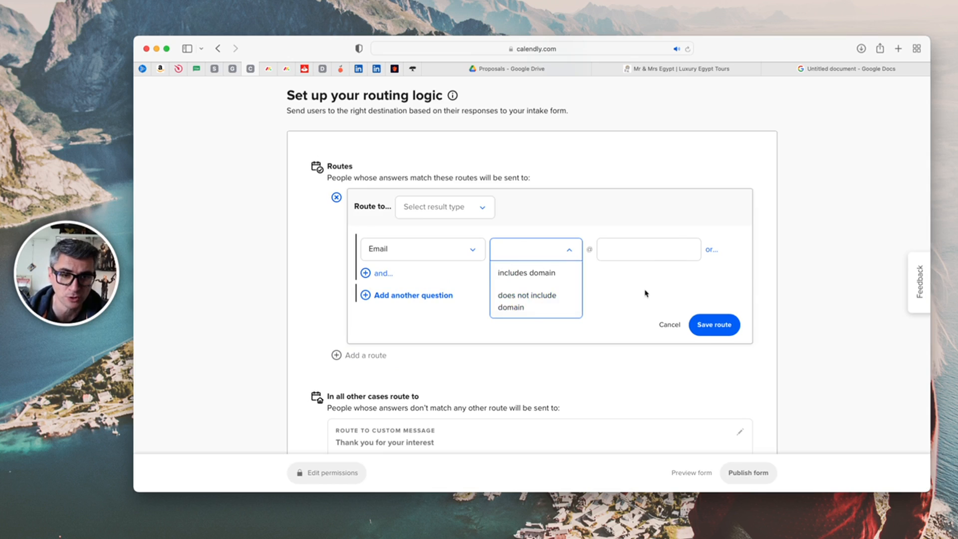
{"action": "left_click", "coordinate": [650, 258]}
{"action": "left_click", "coordinate": [650, 216]}
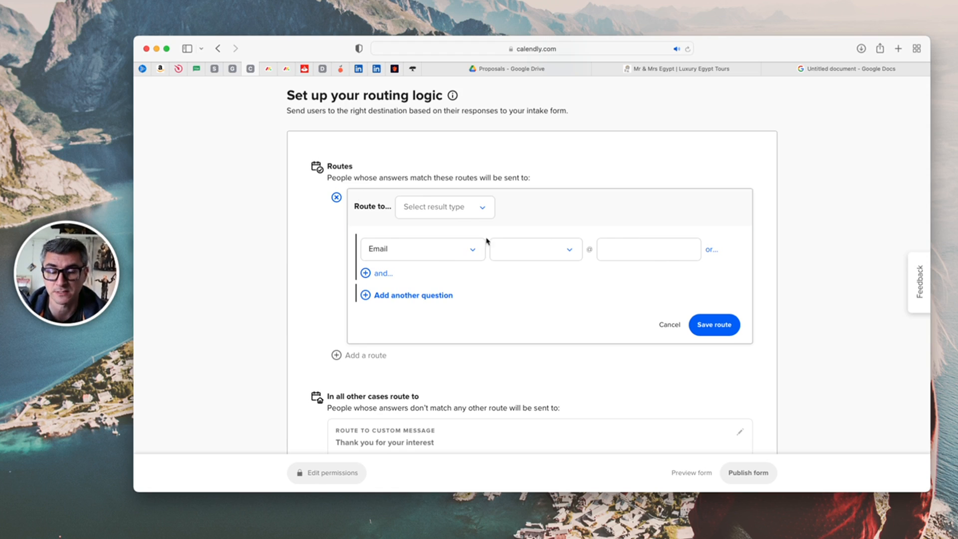
{"action": "left_click", "coordinate": [474, 254]}
{"action": "left_click", "coordinate": [454, 269]}
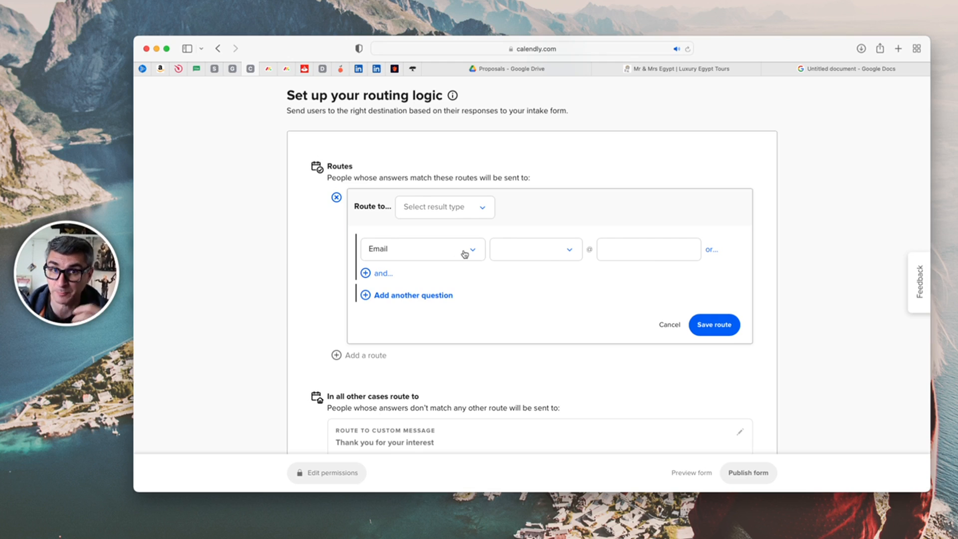
{"action": "left_click", "coordinate": [671, 325]}
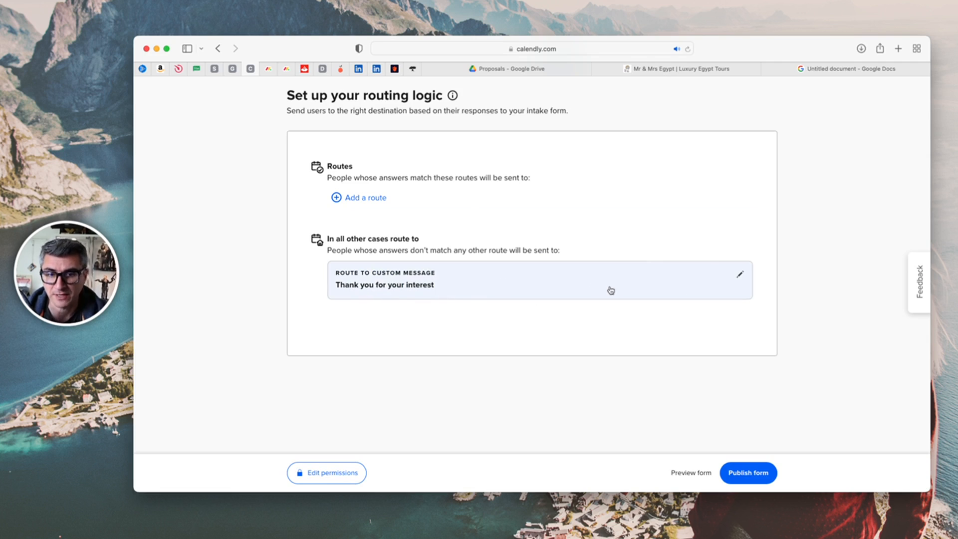
Step: Edit the fallback route for all other cases so it leads to an external URL instead of a custom message
{"action": "left_click", "coordinate": [742, 274]}
{"action": "scroll", "coordinate": [675, 225], "scroll_direction": "down", "scroll_amount": 3}
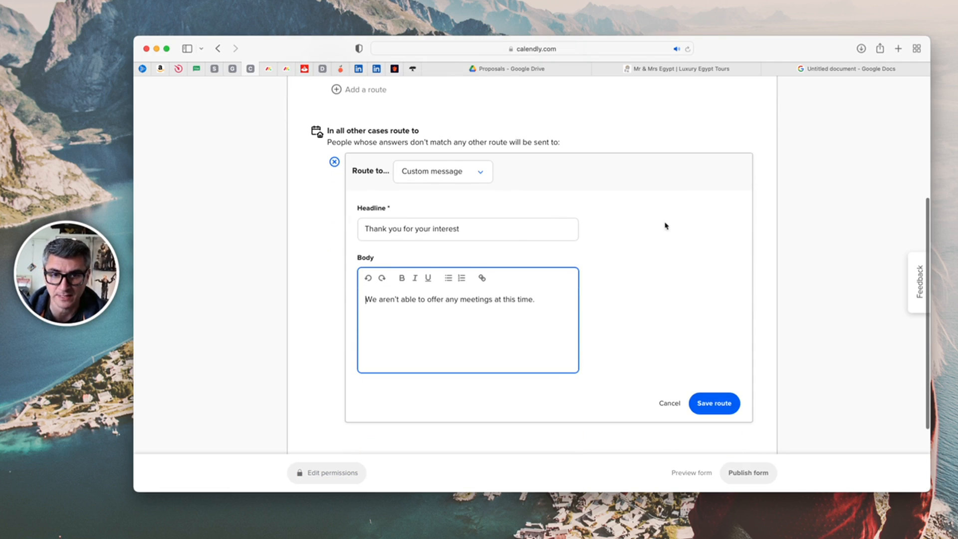
{"action": "left_click", "coordinate": [477, 176]}
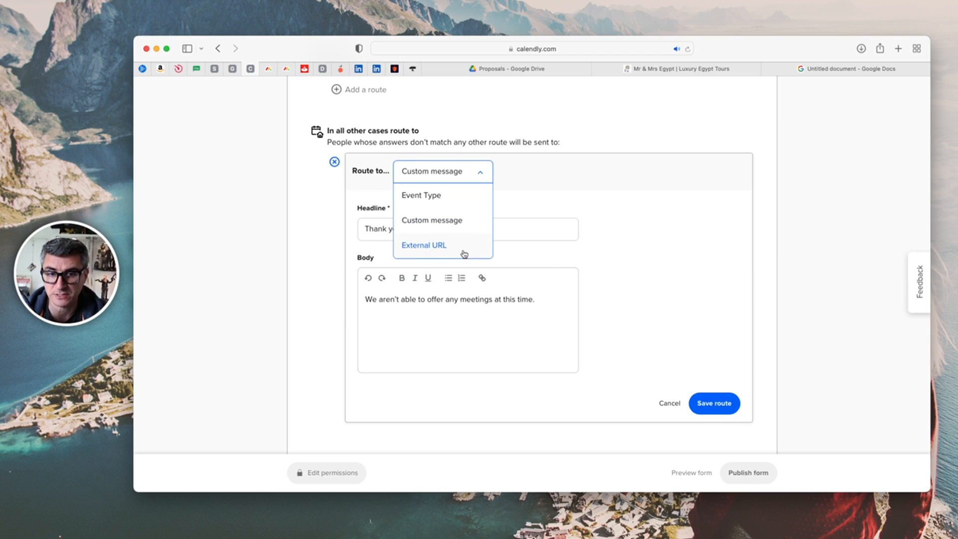
{"action": "left_click", "coordinate": [432, 250]}
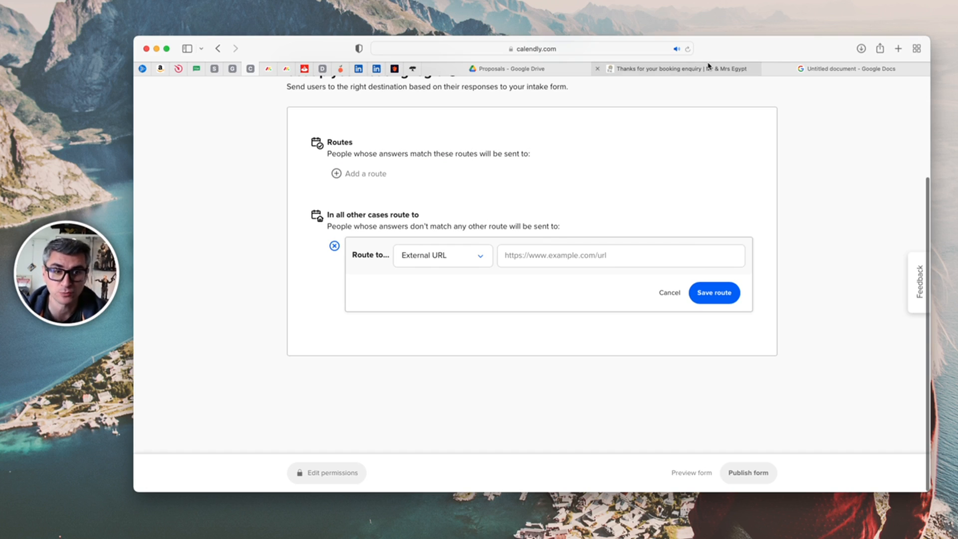
Step: Copy the full web address of the website's "Thanks for your booking enquiry" page
{"action": "mouse_move", "coordinate": [709, 65]}
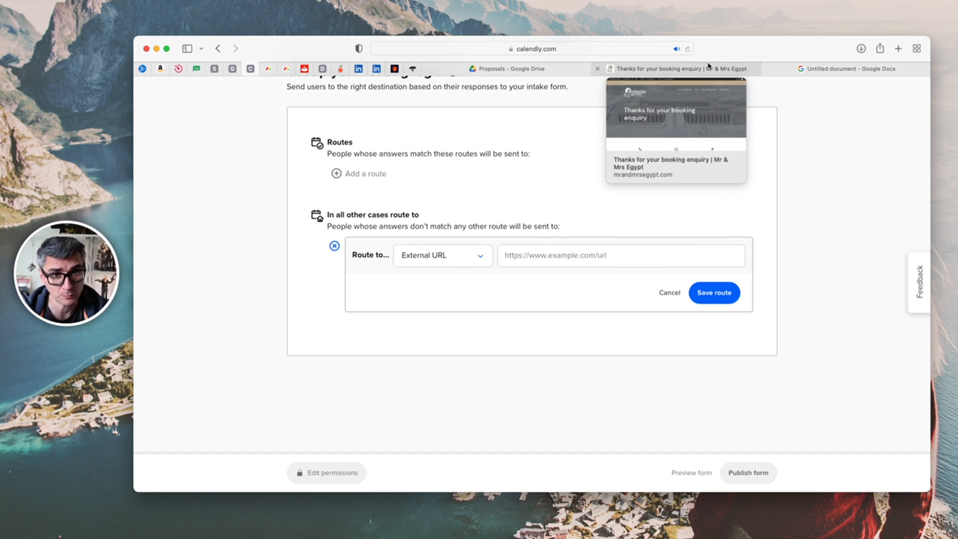
{"action": "left_click", "coordinate": [715, 70]}
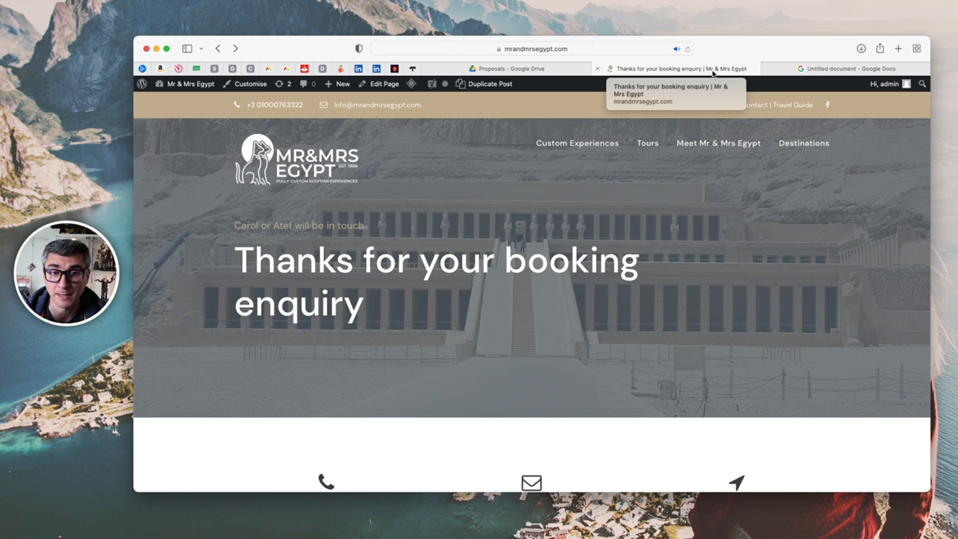
{"action": "left_click", "coordinate": [585, 50]}
{"action": "left_click", "coordinate": [531, 50]}
{"action": "left_click_drag", "start_coordinate": [616, 49], "coordinate": [350, 39]}
{"action": "key", "text": "super+c"}
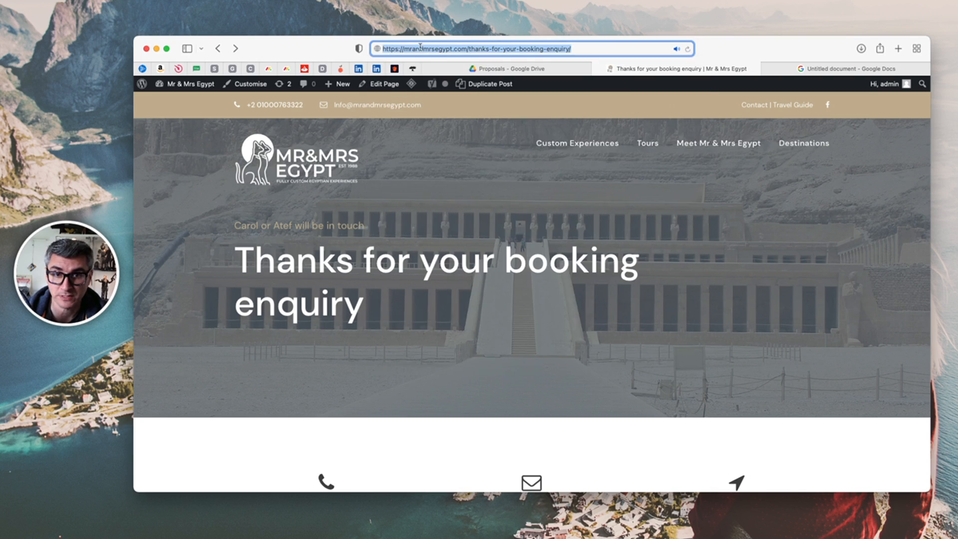
{"action": "left_click", "coordinate": [805, 168]}
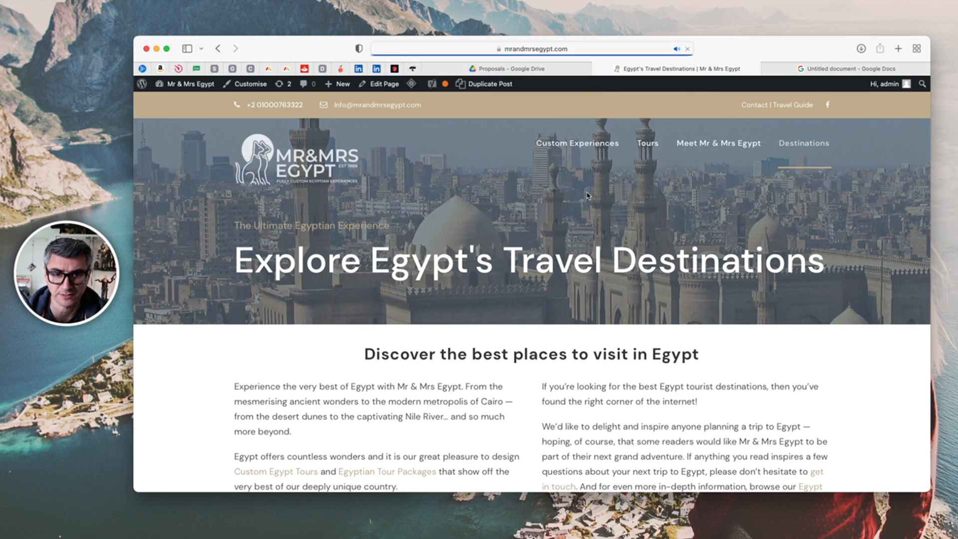
{"action": "left_click", "coordinate": [555, 69]}
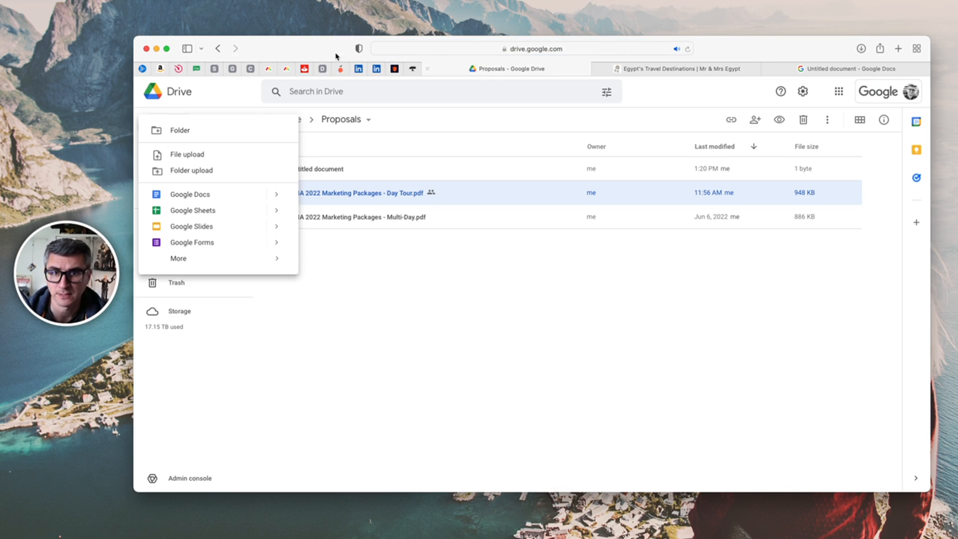
{"action": "left_click", "coordinate": [251, 69]}
{"action": "left_click", "coordinate": [599, 256]}
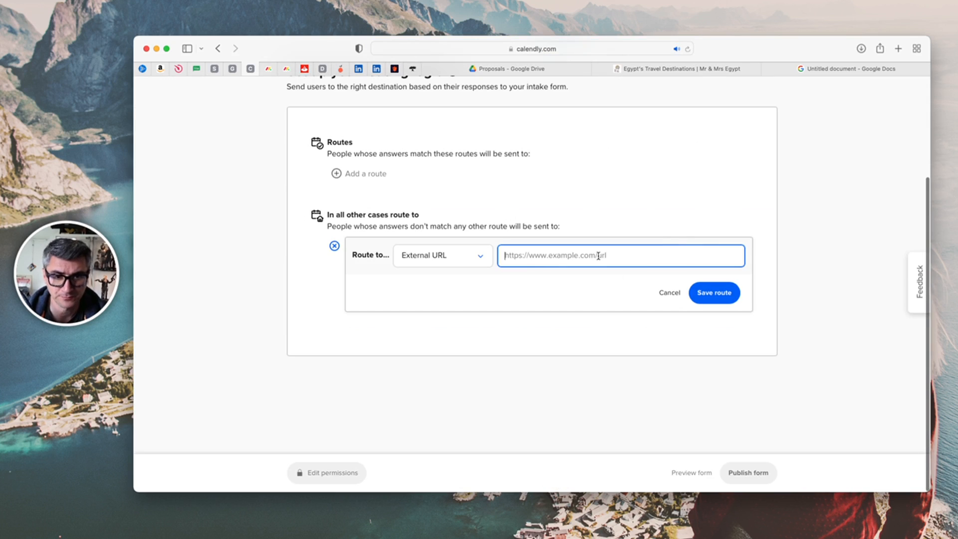
{"action": "key", "text": "super+v"}
{"action": "left_click", "coordinate": [718, 293]}
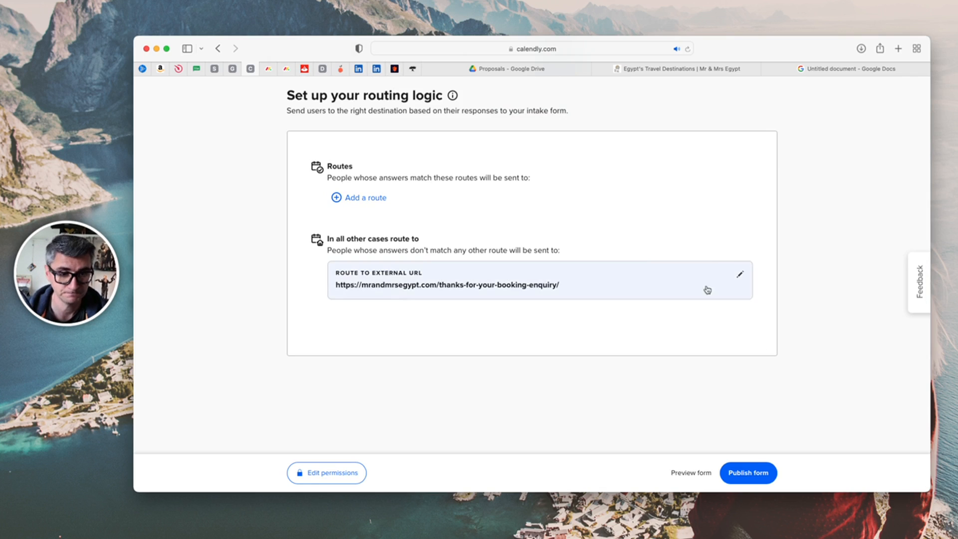
Step: Preview the routing form, check its questions and route destination, and close the preview
{"action": "scroll", "coordinate": [776, 300], "scroll_direction": "up", "scroll_amount": 2}
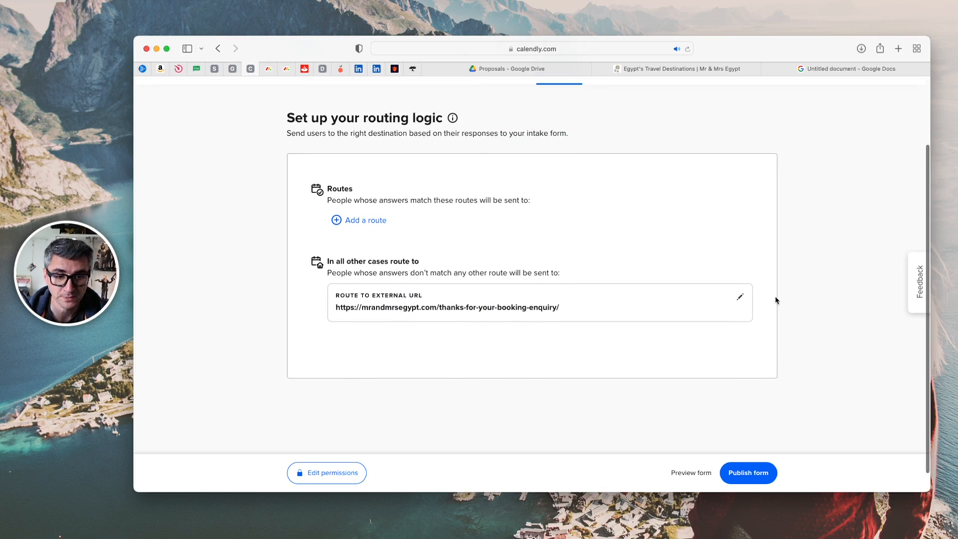
{"action": "left_click", "coordinate": [692, 474]}
{"action": "scroll", "coordinate": [809, 342], "scroll_direction": "down", "scroll_amount": 2}
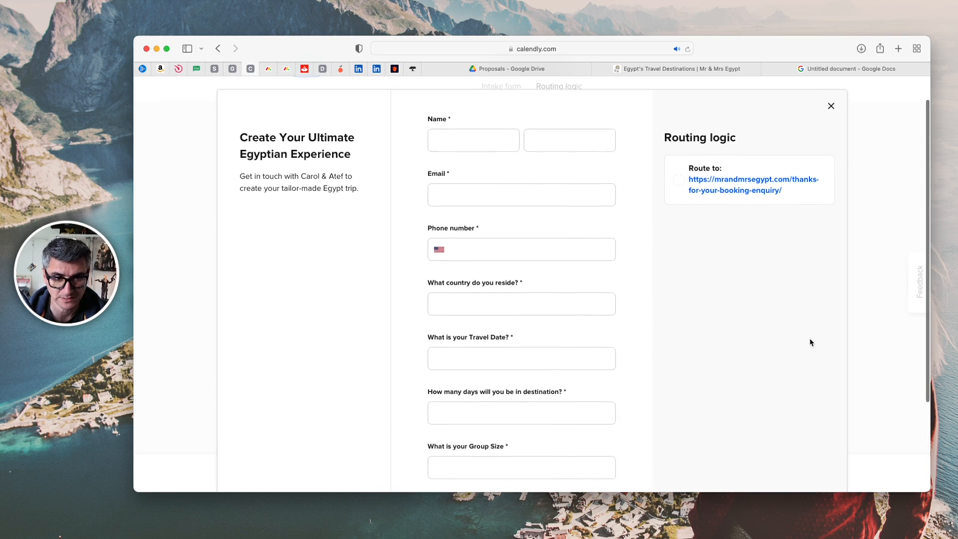
{"action": "scroll", "coordinate": [811, 343], "scroll_direction": "down", "scroll_amount": 5}
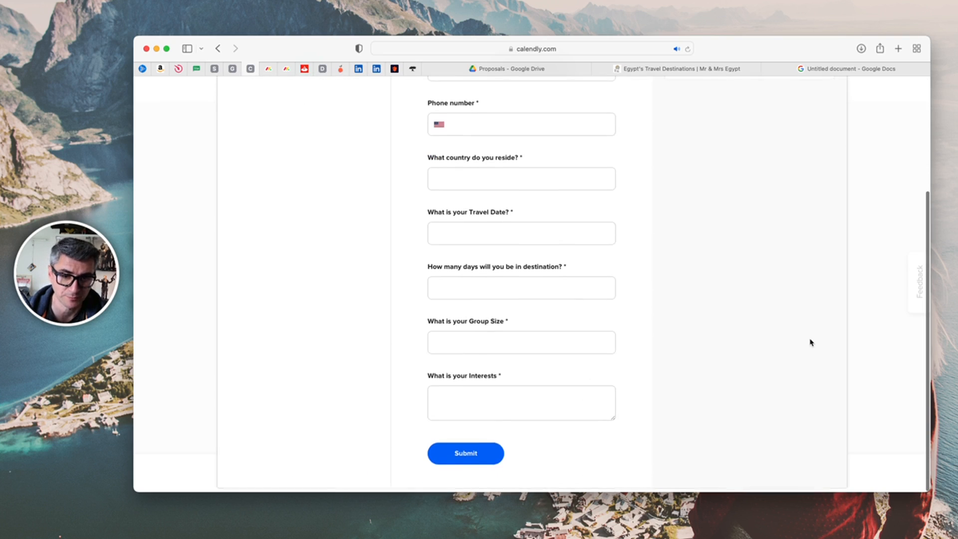
{"action": "scroll", "coordinate": [811, 342], "scroll_direction": "up", "scroll_amount": 4}
{"action": "scroll", "coordinate": [811, 342], "scroll_direction": "up", "scroll_amount": 2}
{"action": "left_click", "coordinate": [831, 137]}
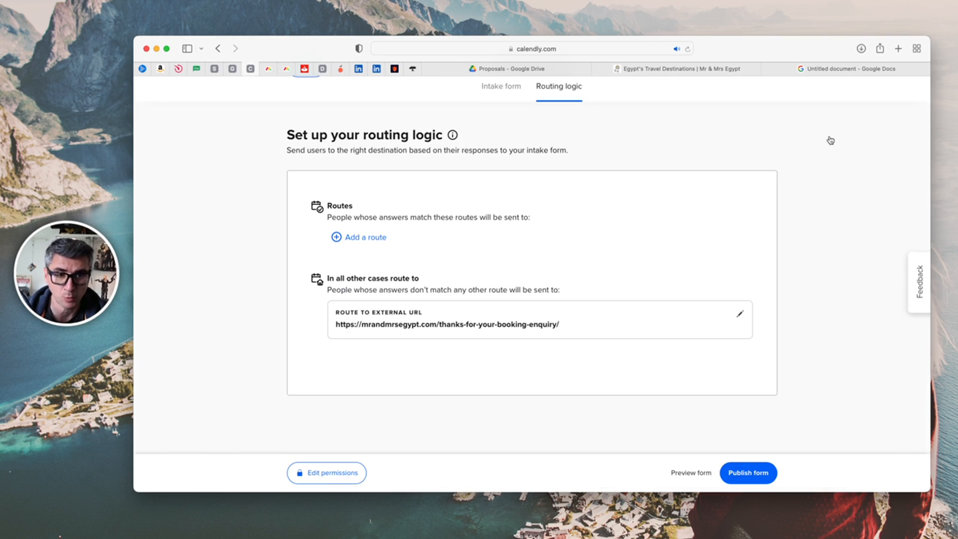
Step: Publish the routing form and choose Inline Embed as the way to add it to the website
{"action": "scroll", "coordinate": [809, 183], "scroll_direction": "down", "scroll_amount": 2}
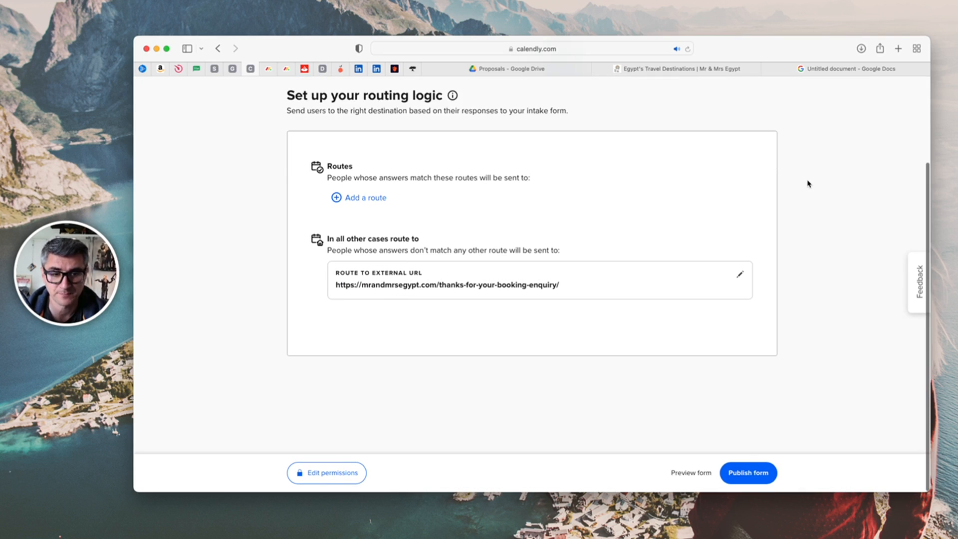
{"action": "left_click", "coordinate": [752, 474]}
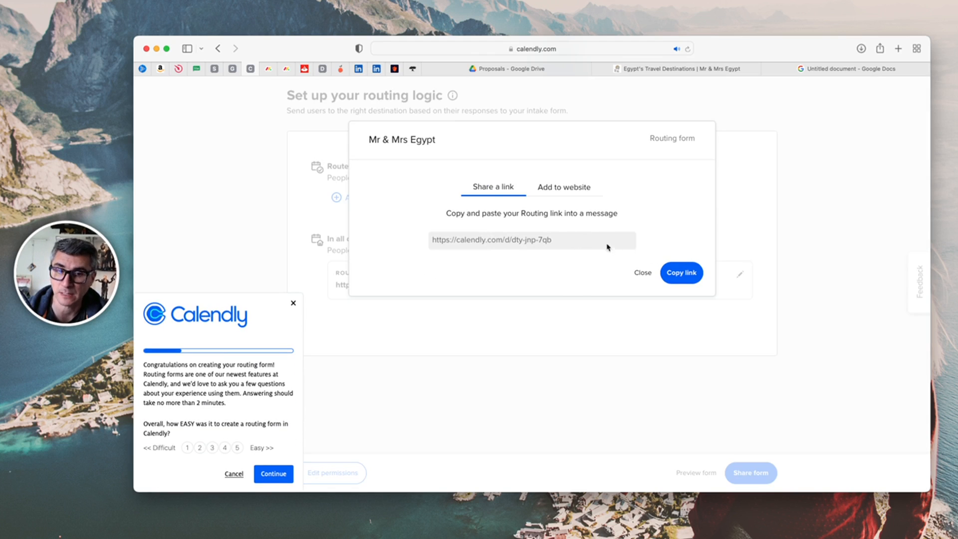
{"action": "left_click", "coordinate": [574, 187]}
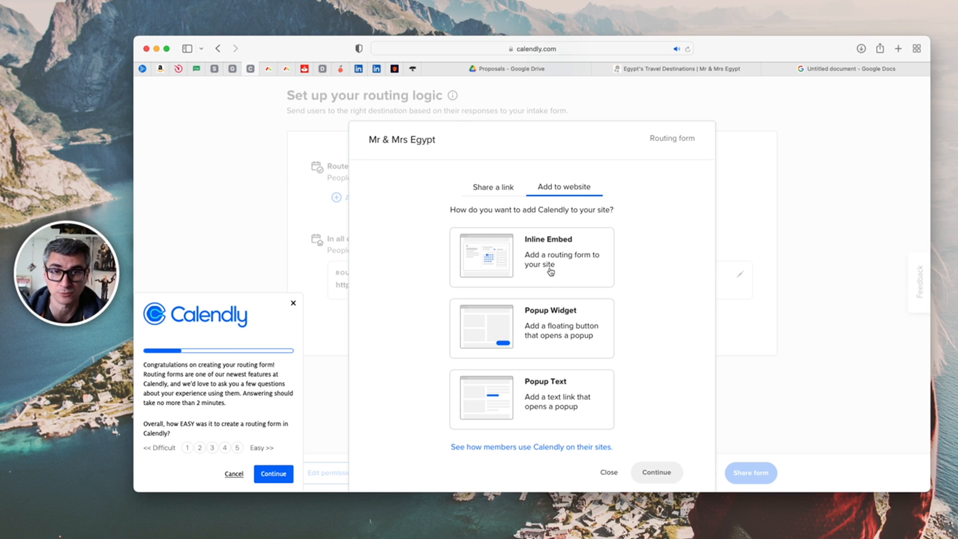
{"action": "left_click", "coordinate": [538, 241]}
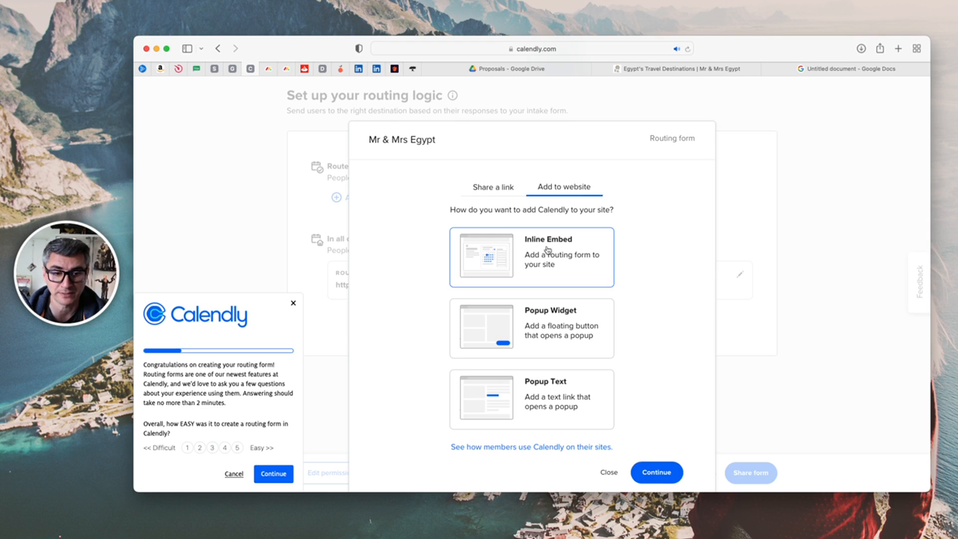
{"action": "left_click", "coordinate": [658, 475]}
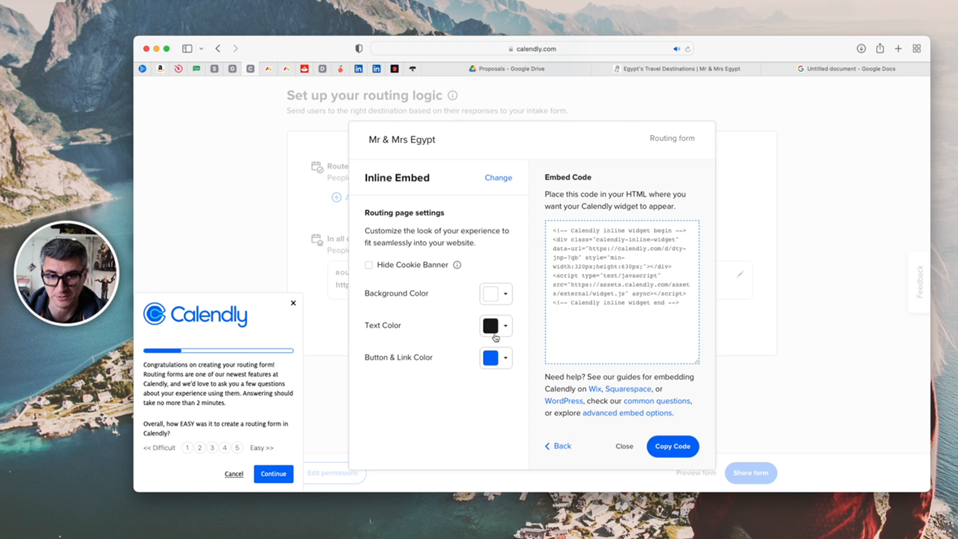
Step: Inspect the gold contact bar above the header of the Mr & Mrs Egypt website in the element inspector
{"action": "left_click", "coordinate": [677, 70]}
{"action": "right_click", "coordinate": [549, 102]}
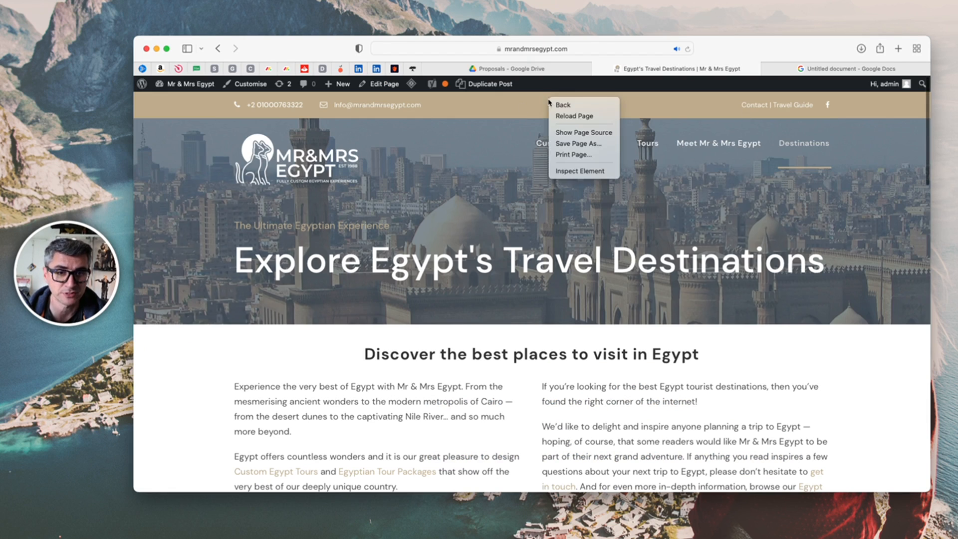
{"action": "left_click", "coordinate": [580, 171]}
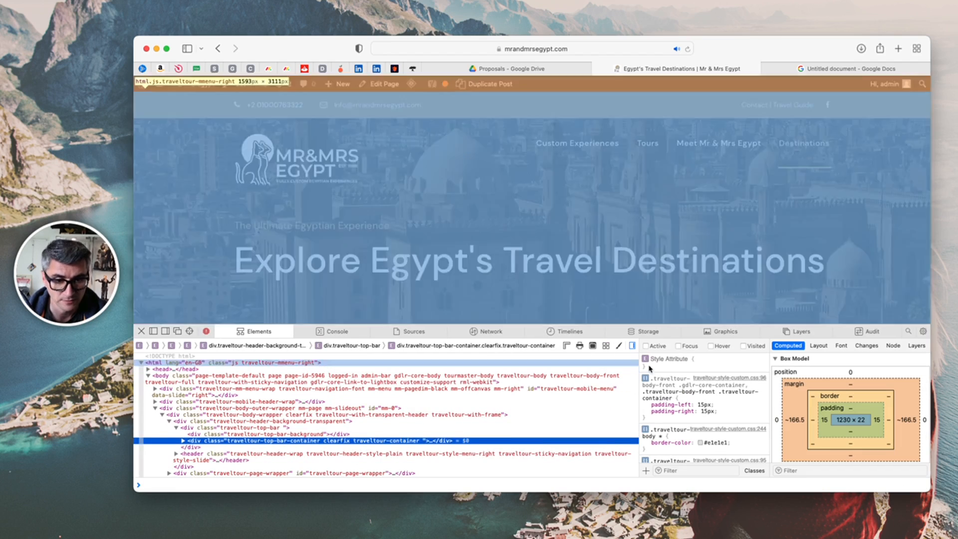